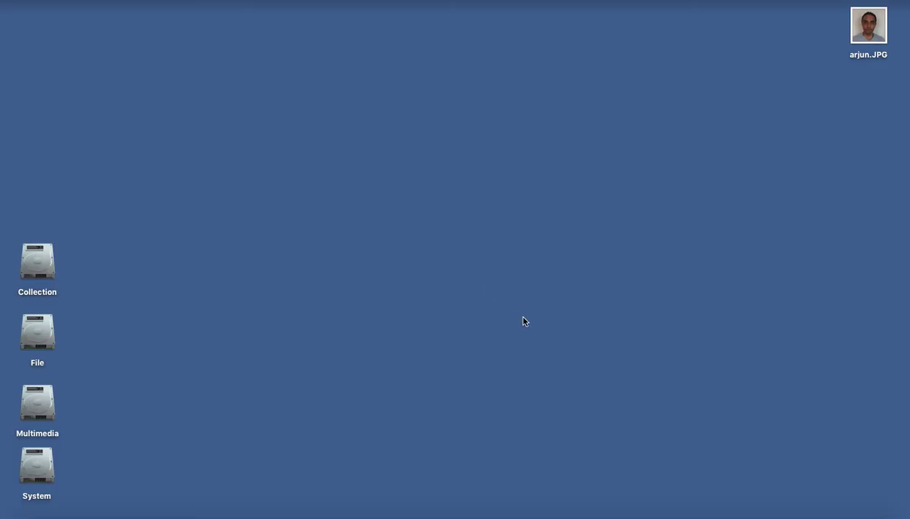
Create a new blank Word document.
click(574, 513)
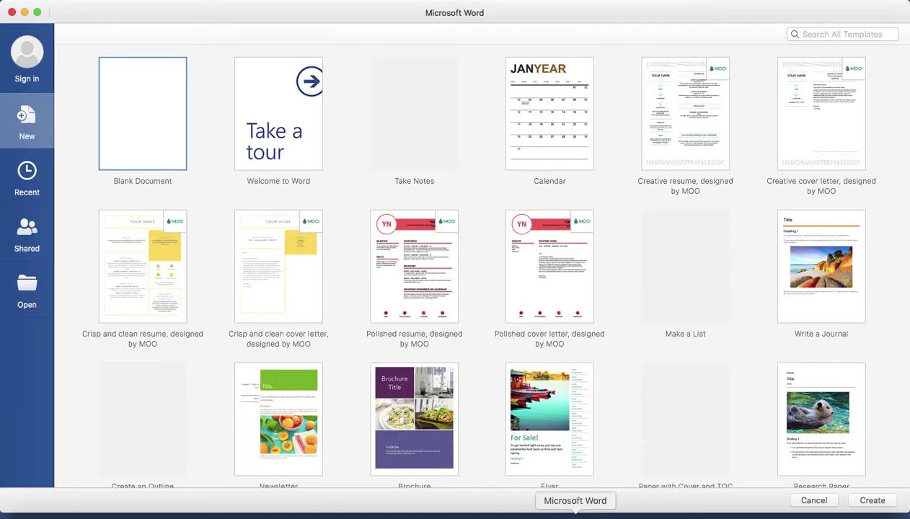
click(139, 121)
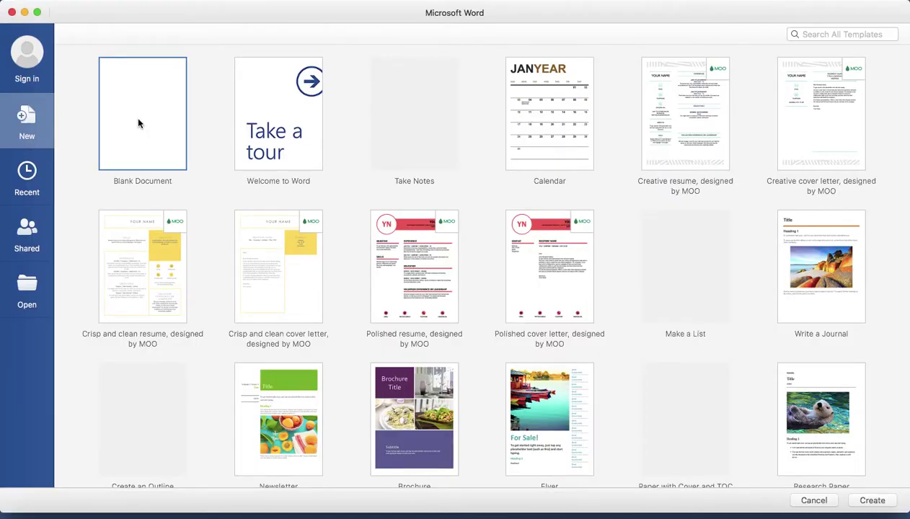
double_click(138, 123)
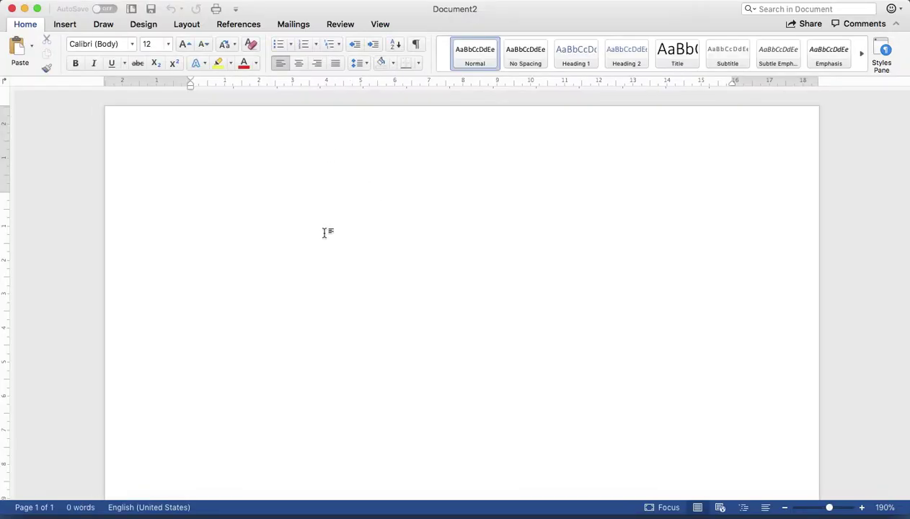
Choose the Rounded Rectangle shape from the Insert shapes gallery.
click(65, 24)
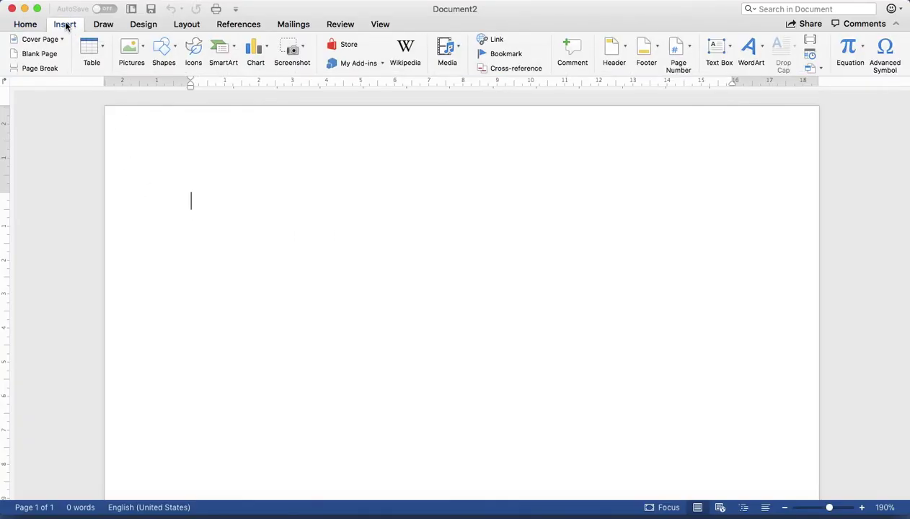
click(175, 52)
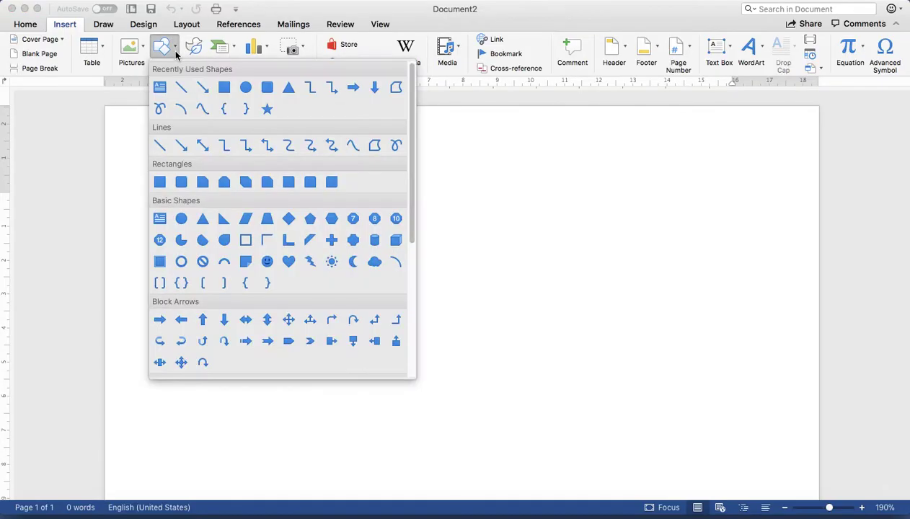
click(268, 88)
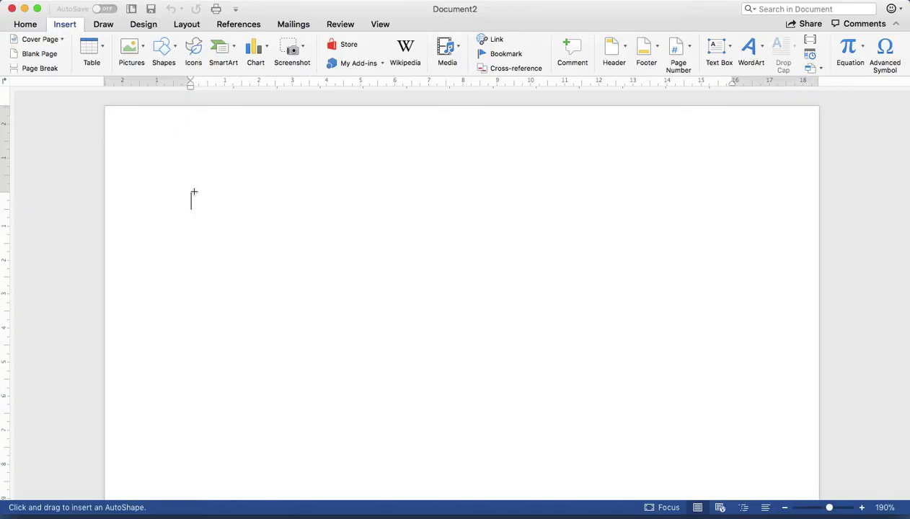
Draw a rounded rectangle with less-rounded corners, sized 5.5 cm high by 8.8 cm wide.
drag(194, 192, 539, 392)
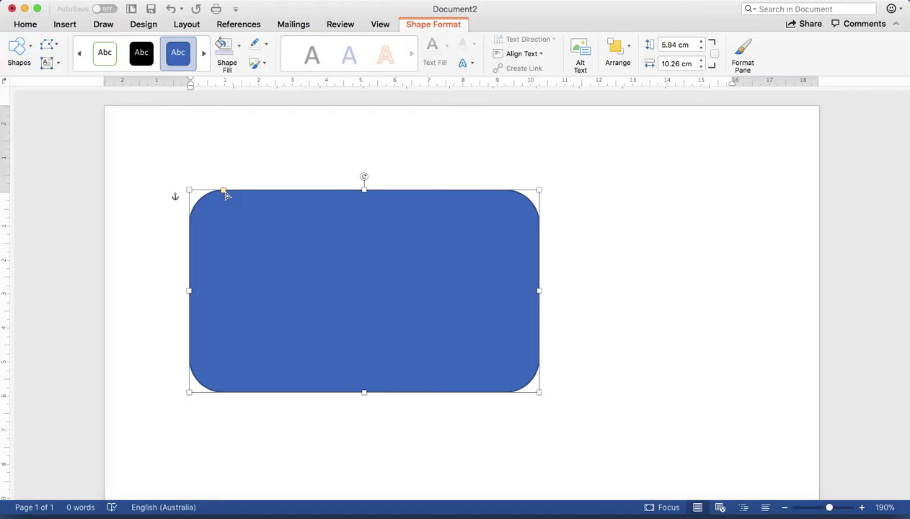
drag(224, 191, 199, 191)
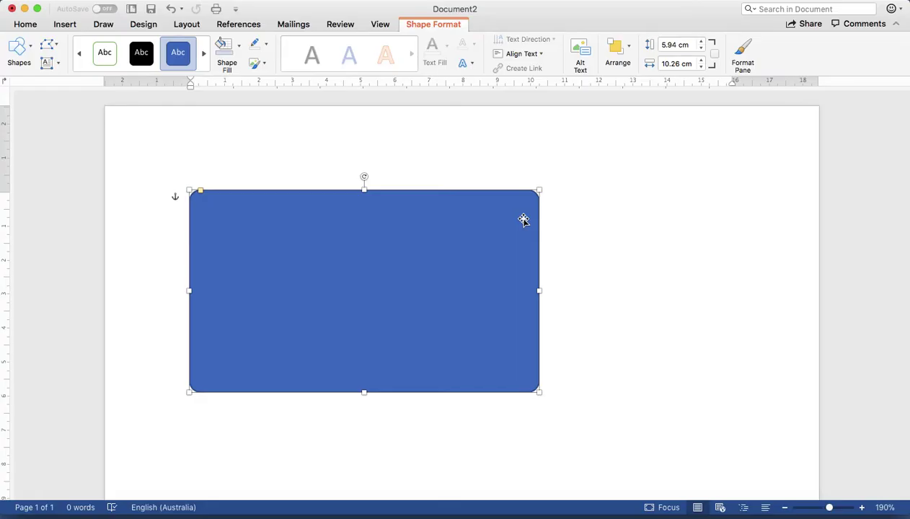
click(676, 46)
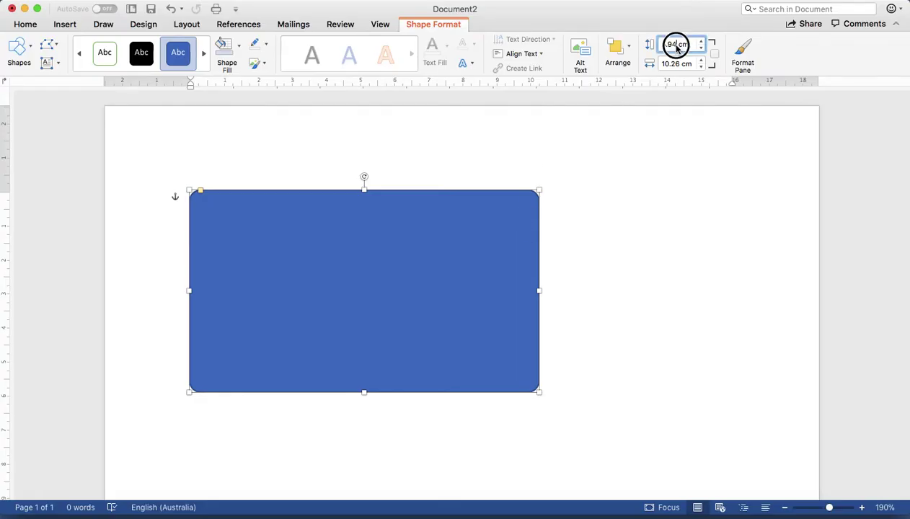
double_click(676, 45)
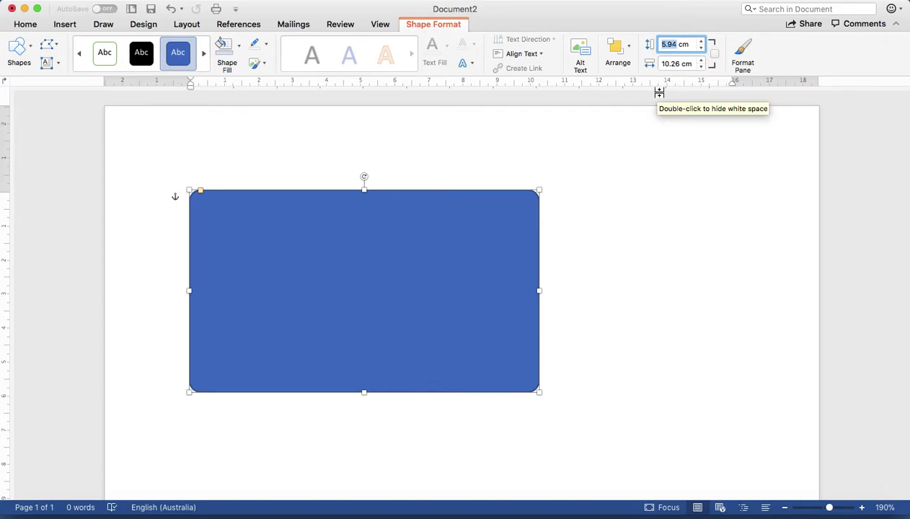
text(5.5)
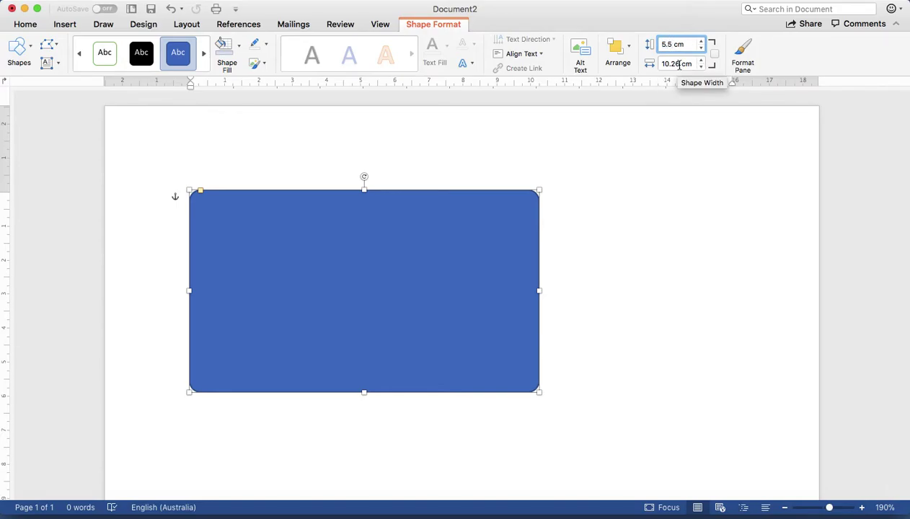
double_click(676, 63)
text(8)
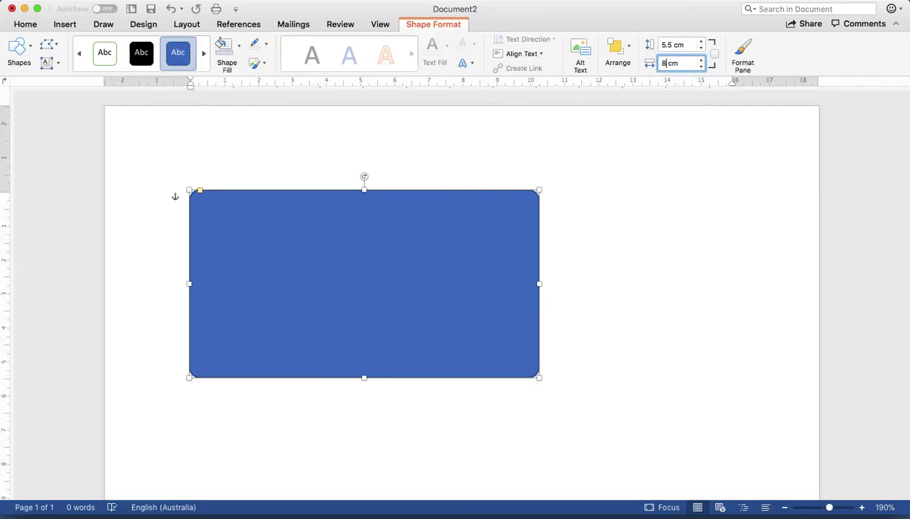
text(.8)
key(Return)
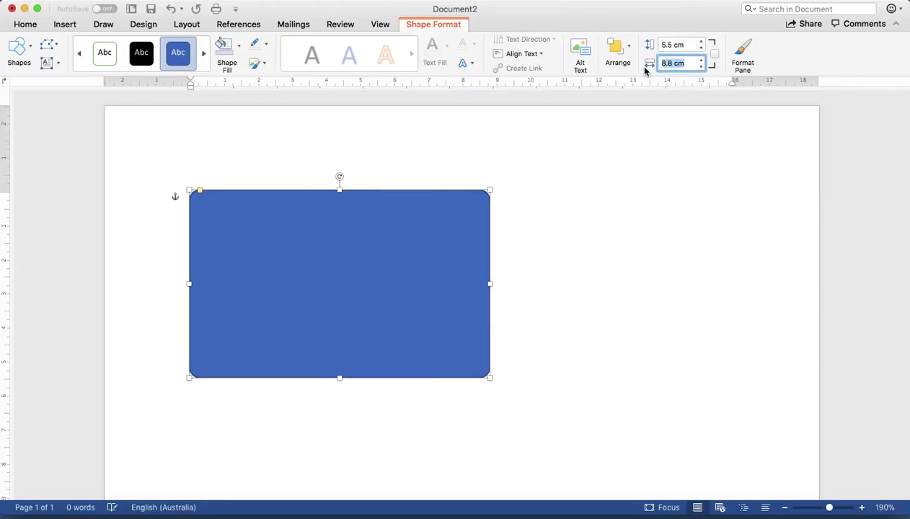
click(570, 305)
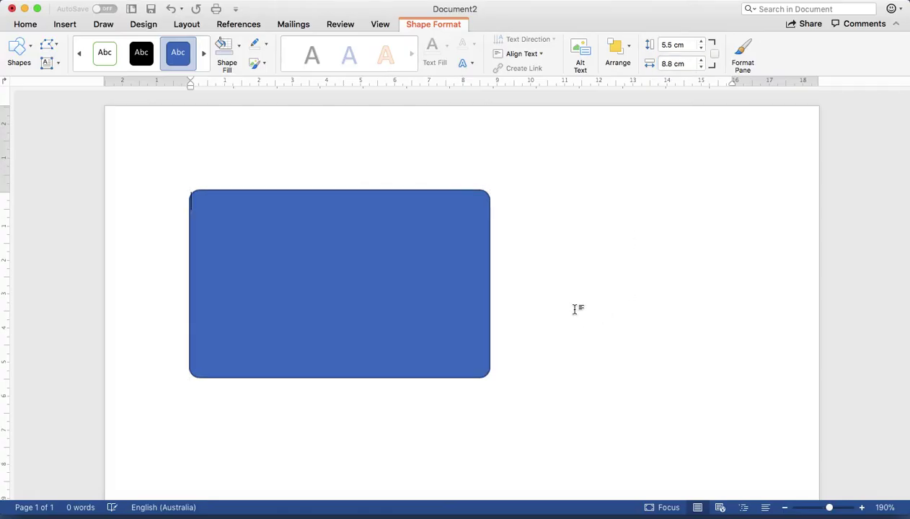
click(425, 279)
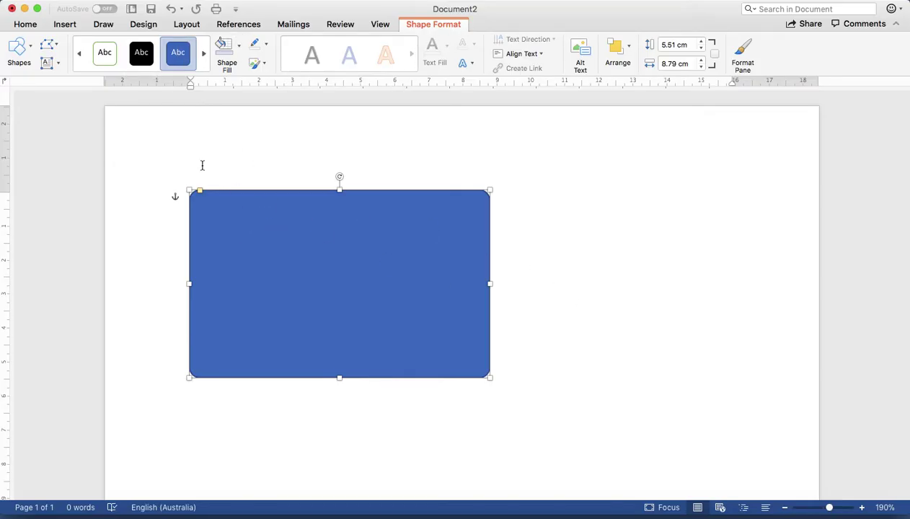
Apply the white-fill, black-outline shape style and nudge the rectangle slightly up.
click(78, 53)
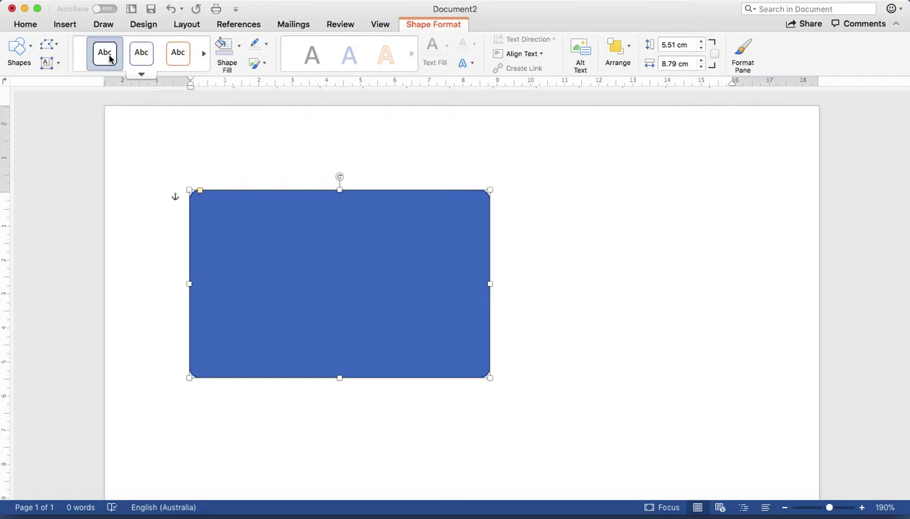
click(106, 57)
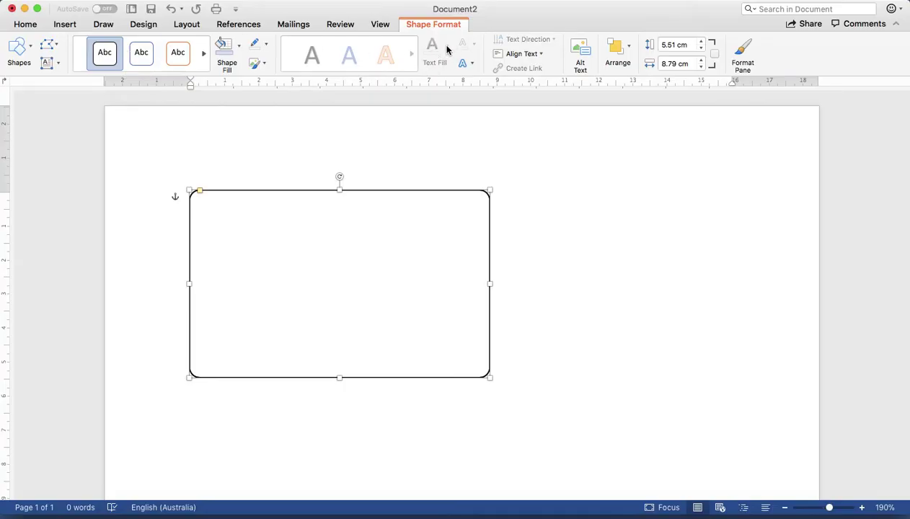
drag(423, 240, 422, 232)
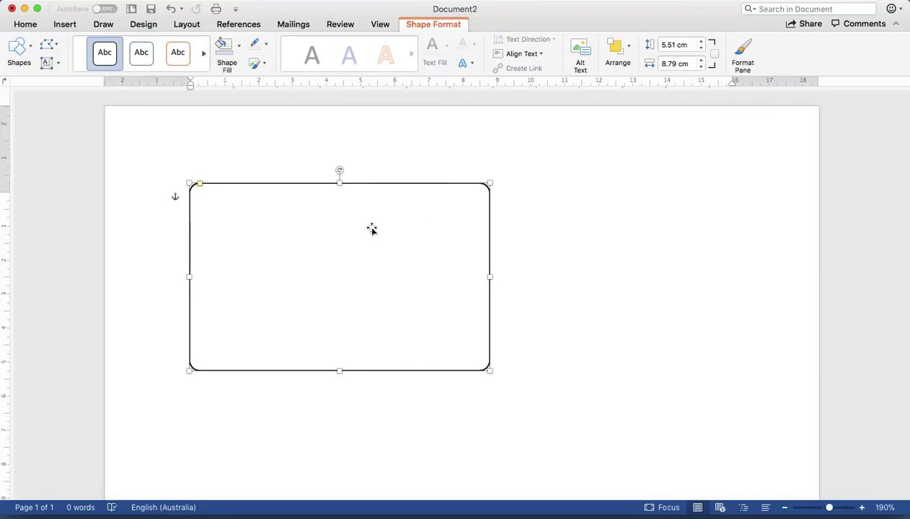
click(353, 250)
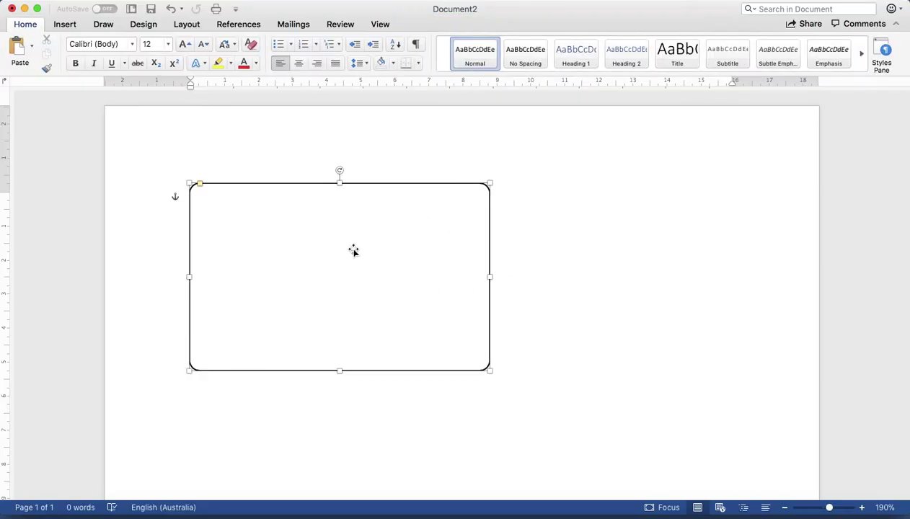
click(353, 250)
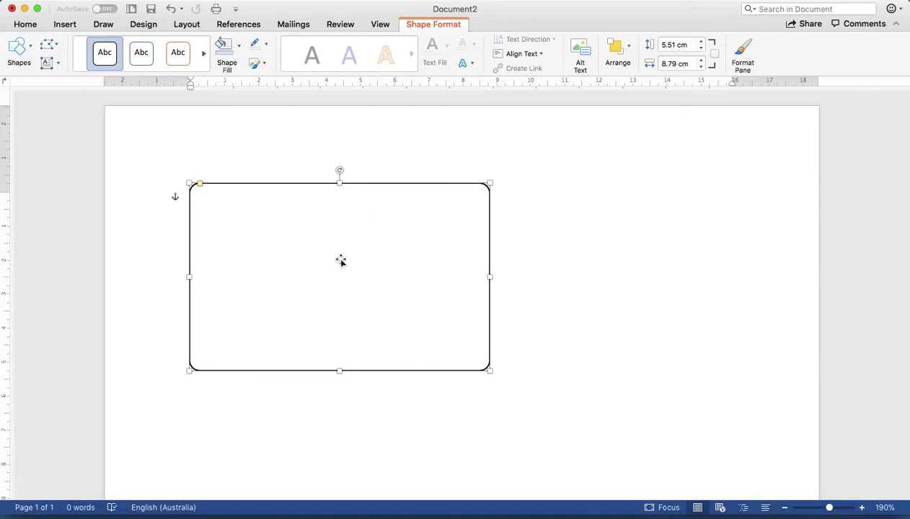
Add text to the rectangle and align its text to the top.
click(346, 258)
right_click(346, 258)
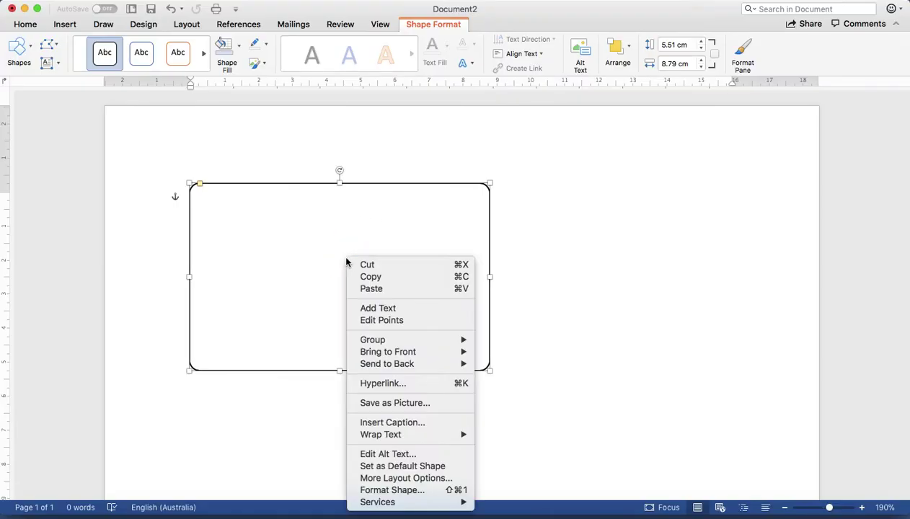
click(402, 309)
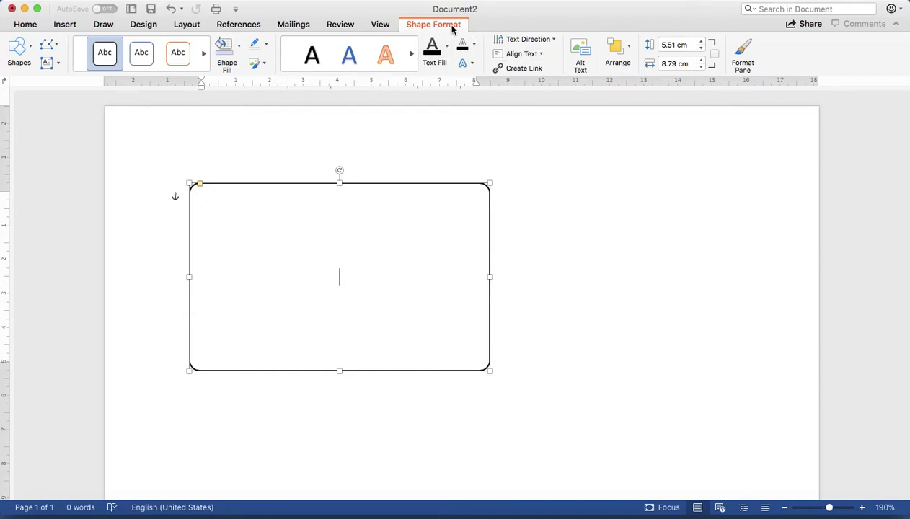
click(539, 54)
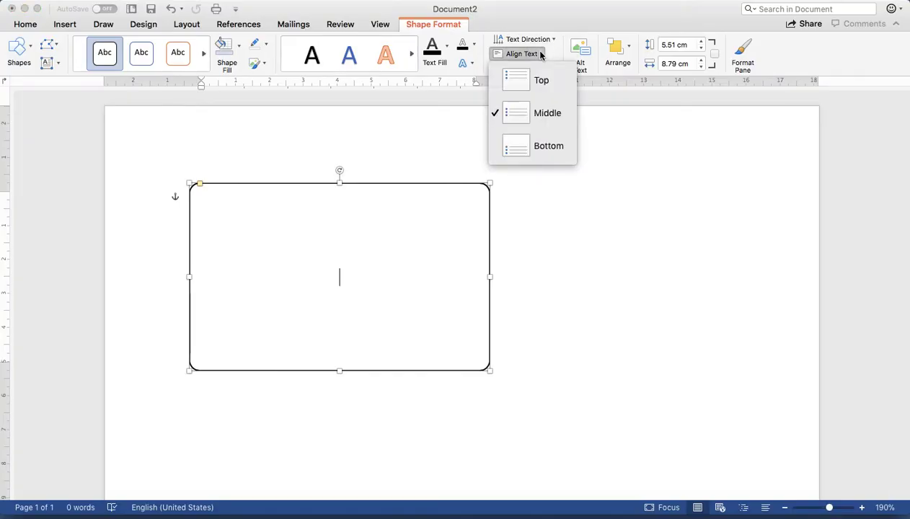
click(526, 80)
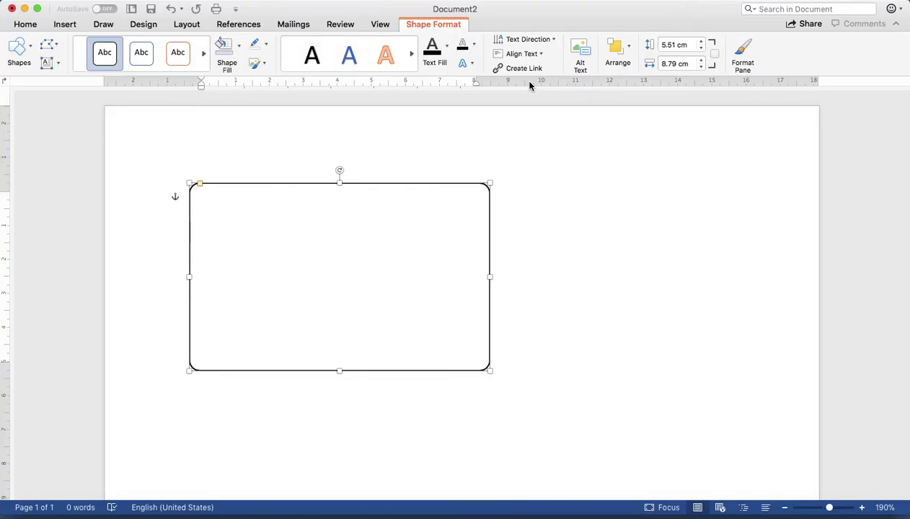
Type 'ABC Company Pvt. Ltd.' with 'First address, street address, country name' on the line below.
text(ABC )
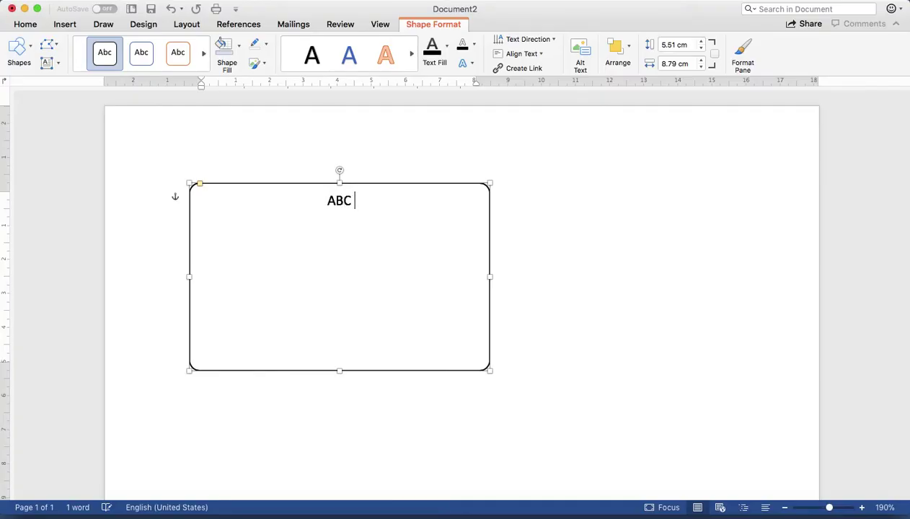
text(Compy)
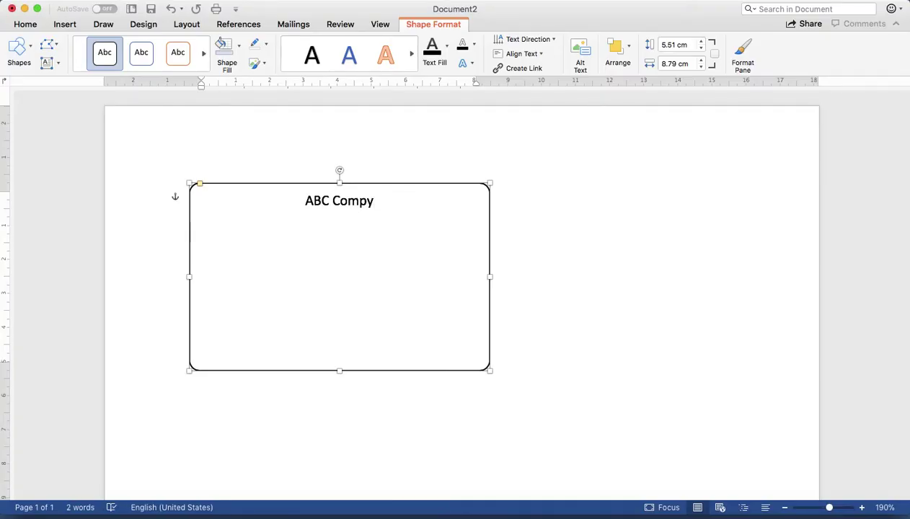
key(BackSpace)
text(any)
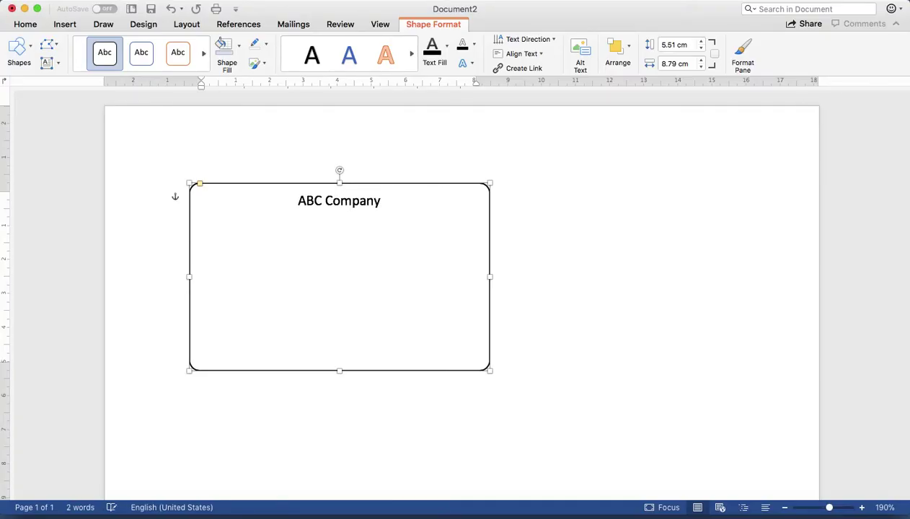
text( Pvt.)
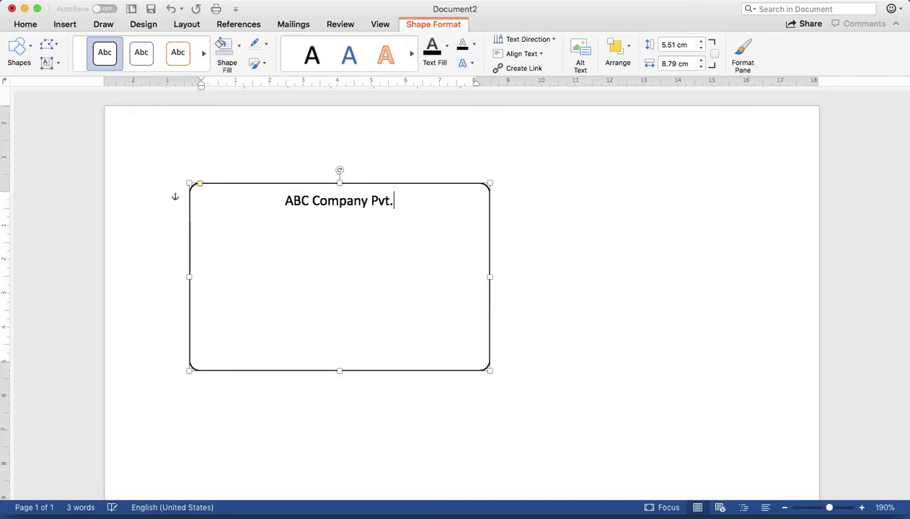
text( Ltd.)
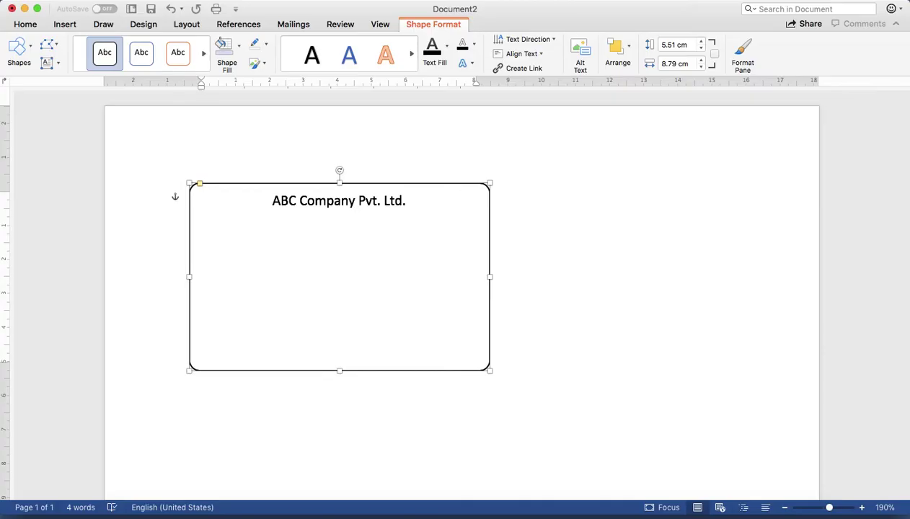
key(Return)
text(fi)
text(firs)
text(t addres)
text(s,)
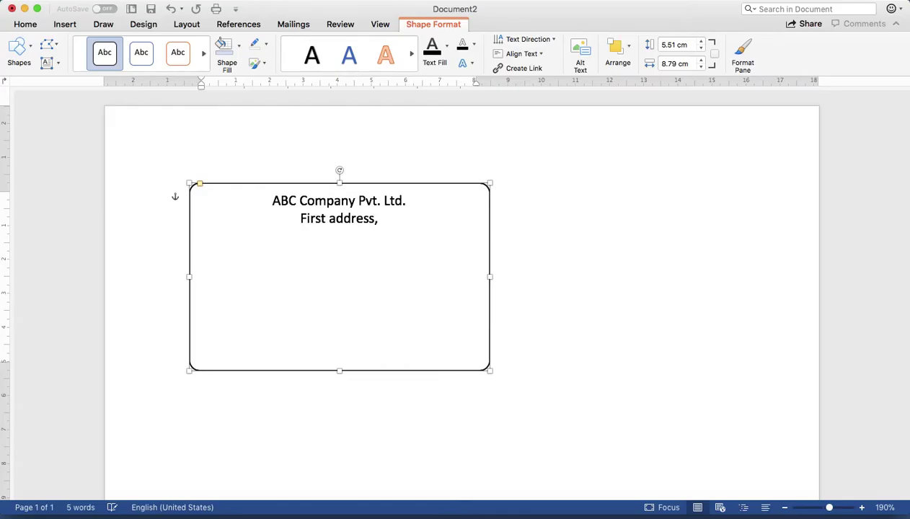
text( stre)
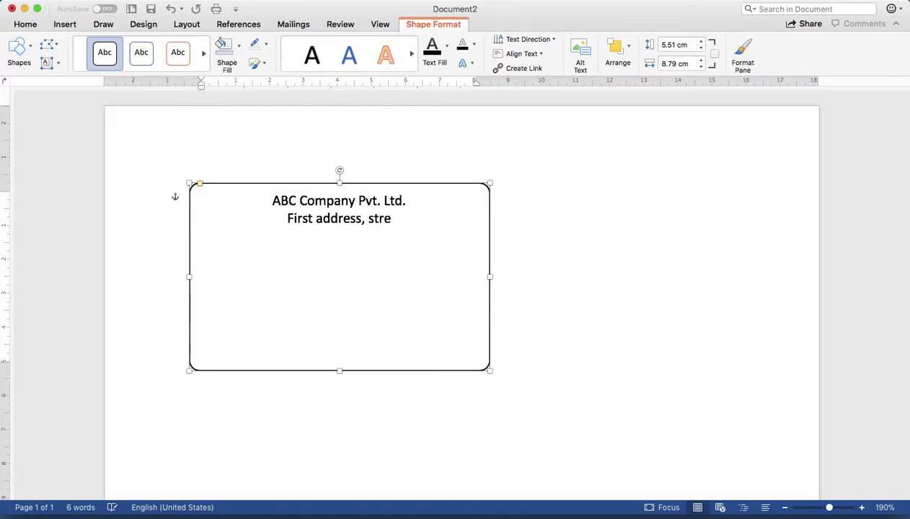
text(et addres)
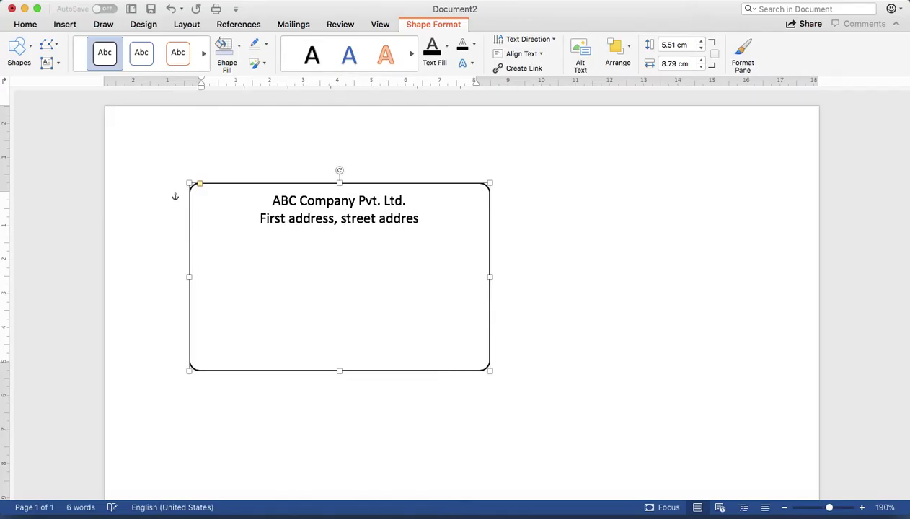
text(s, coun)
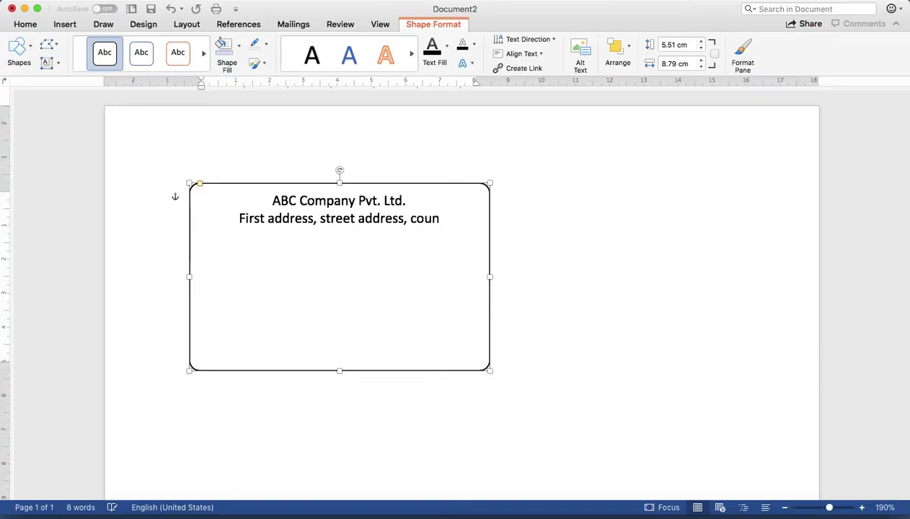
text(try name)
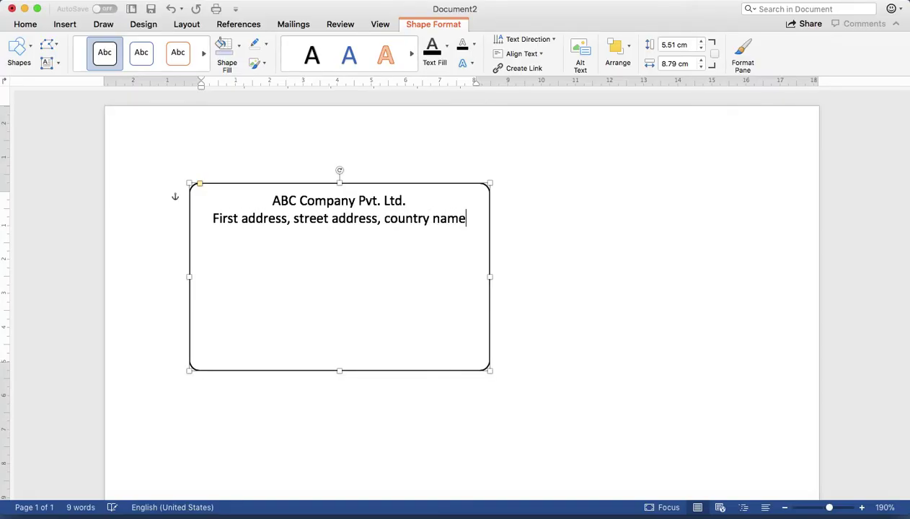
key(Return)
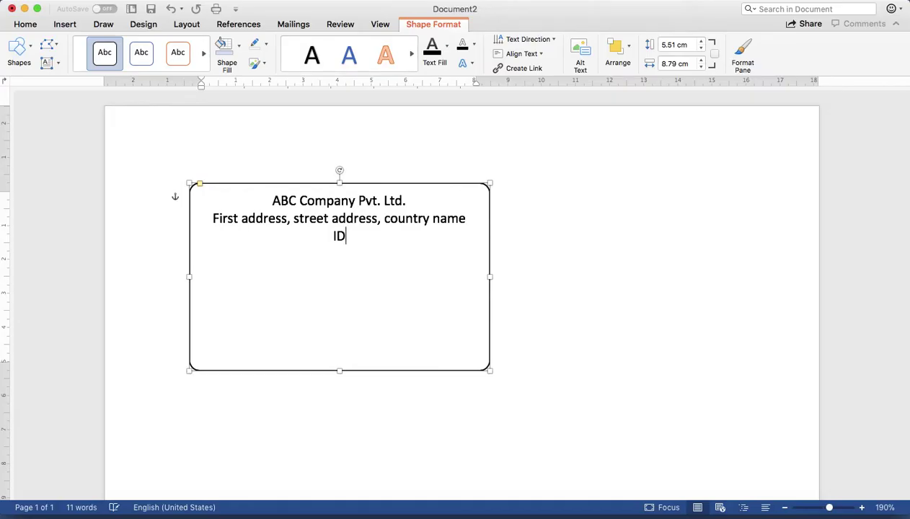
Finish the 'IDENTITY CARD' heading and add a 'Ref:' line beneath it.
text(ENTI)
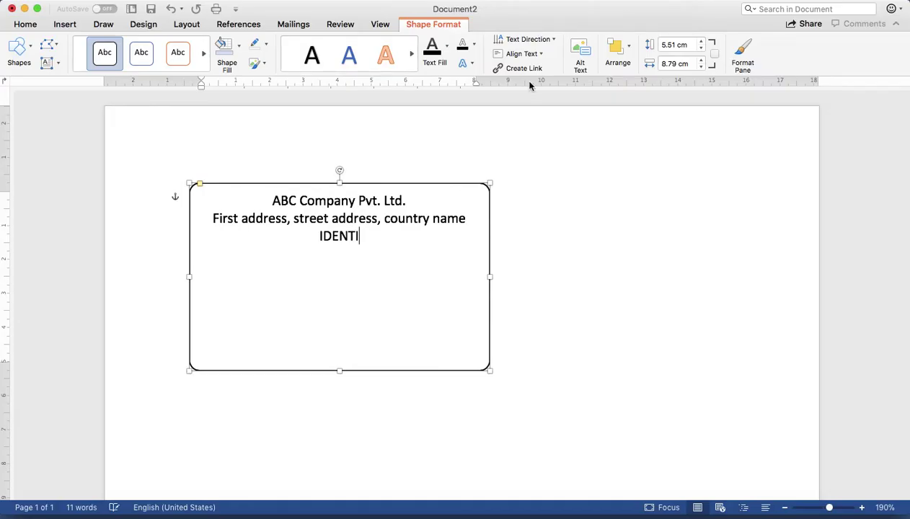
text(TY CAR)
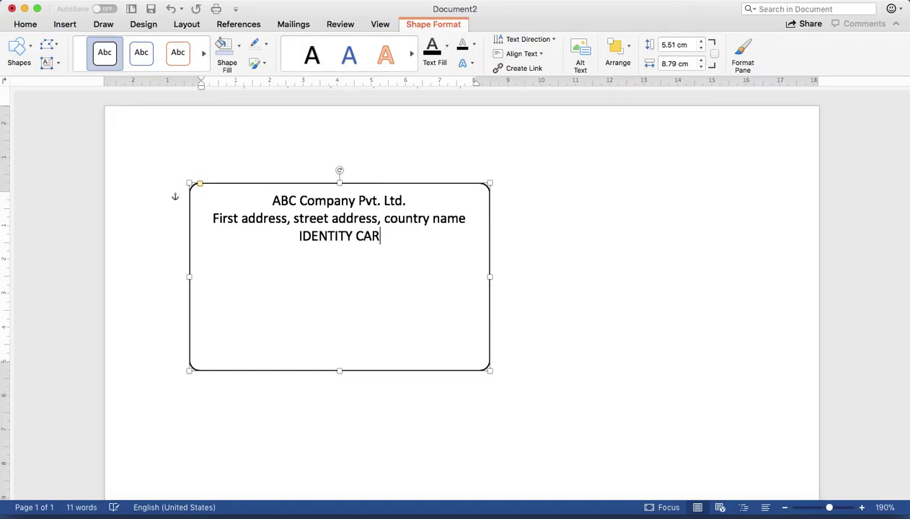
text(D)
key(Return)
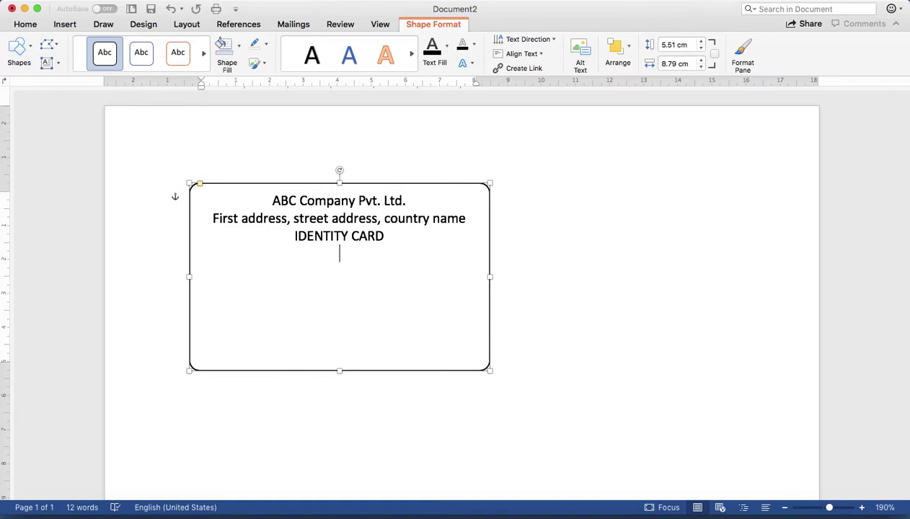
text(Name)
key(BackSpace)
key(BackSpace)
key(BackSpace)
key(BackSpace)
text(REF)
key(BackSpace)
key(BackSpace)
text(ef:)
key(Return)
Add dotted 'Name:', 'Address:' and 'Valid Date:' field lines.
text(Name: ...)
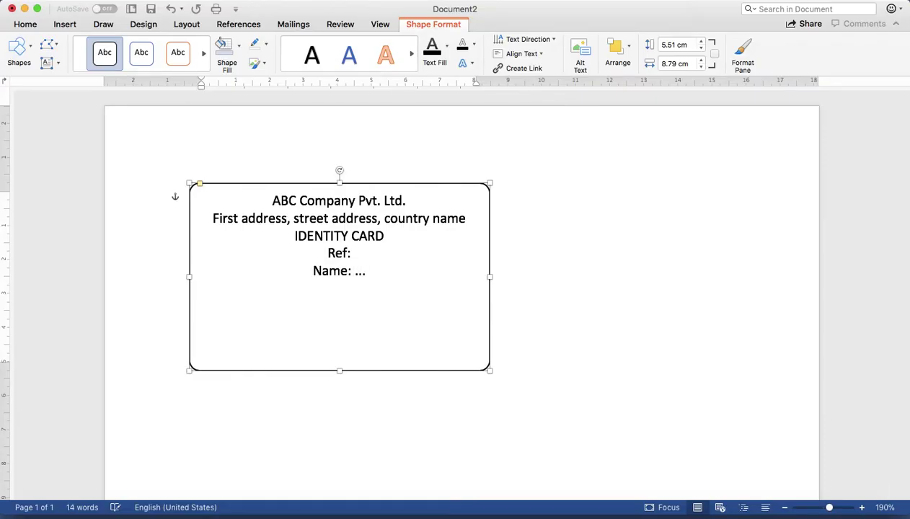
text(....................)
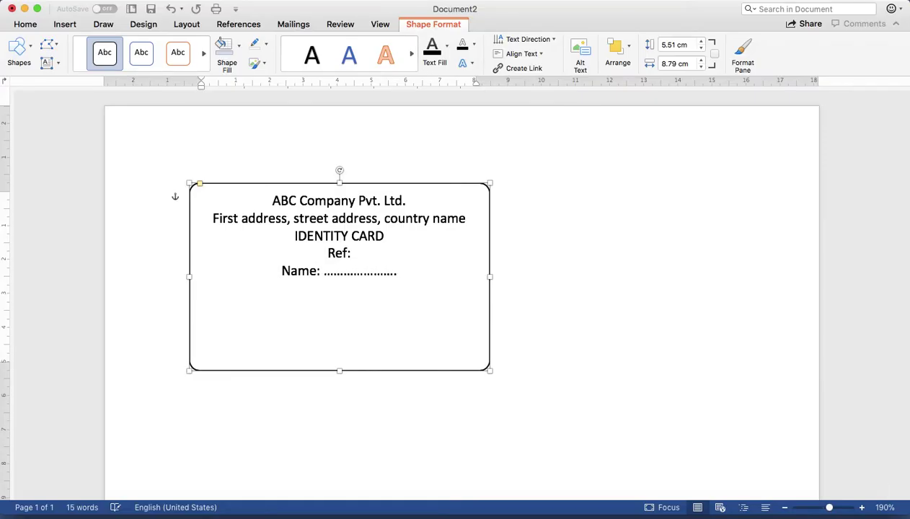
text(............. )
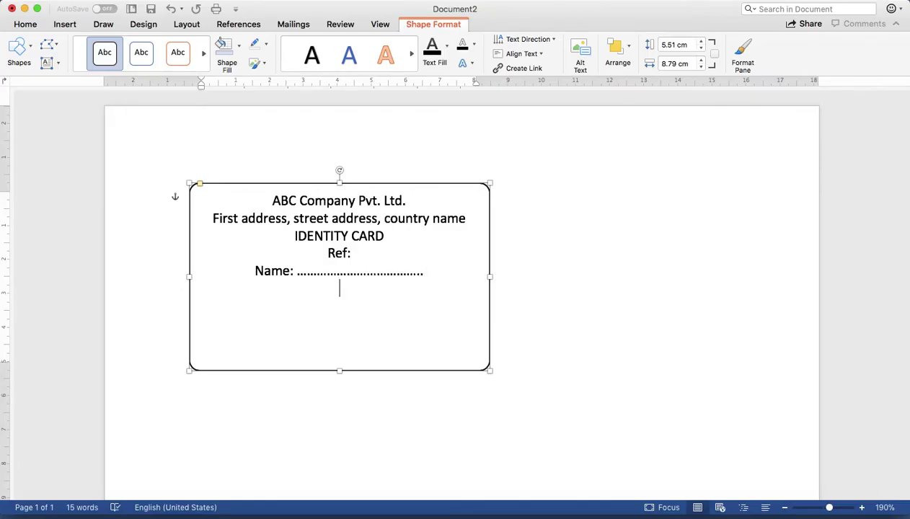
text(Address: .................)
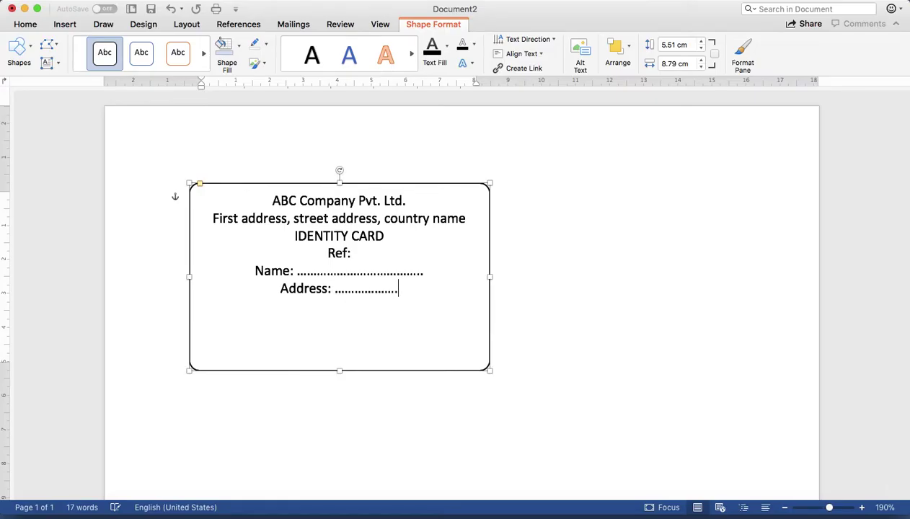
text(.............)
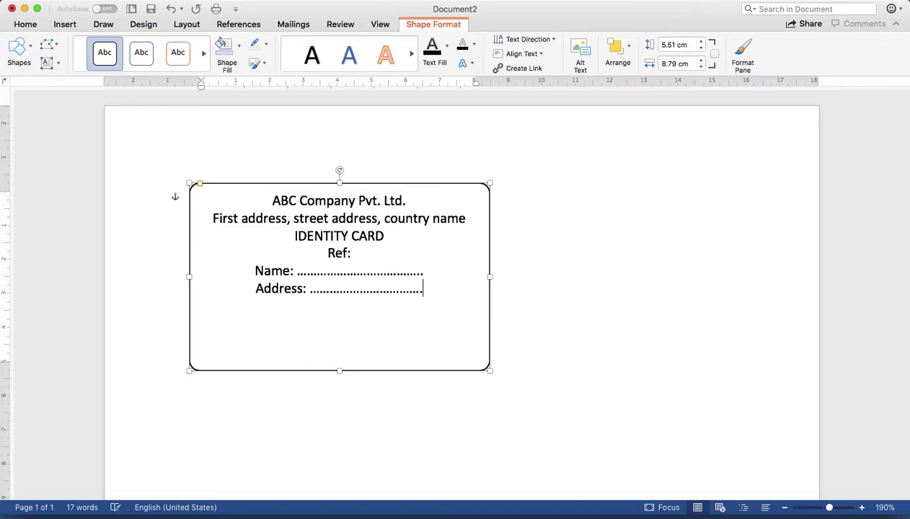
text(.)
key(Return)
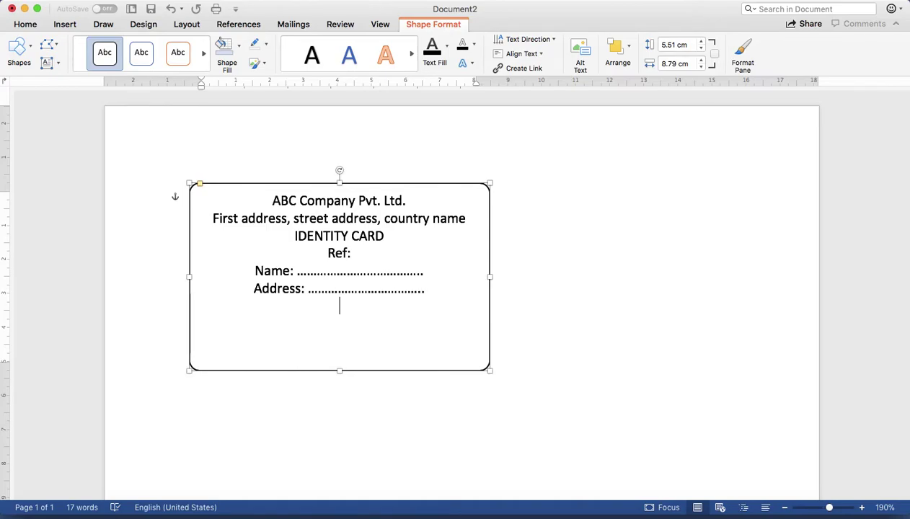
text(Valide)
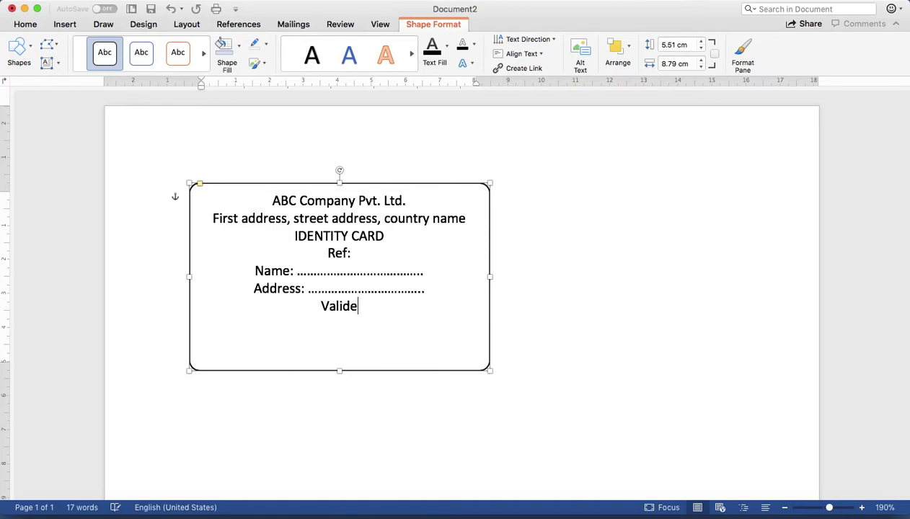
key(BackSpace)
key(BackSpace)
text(d )
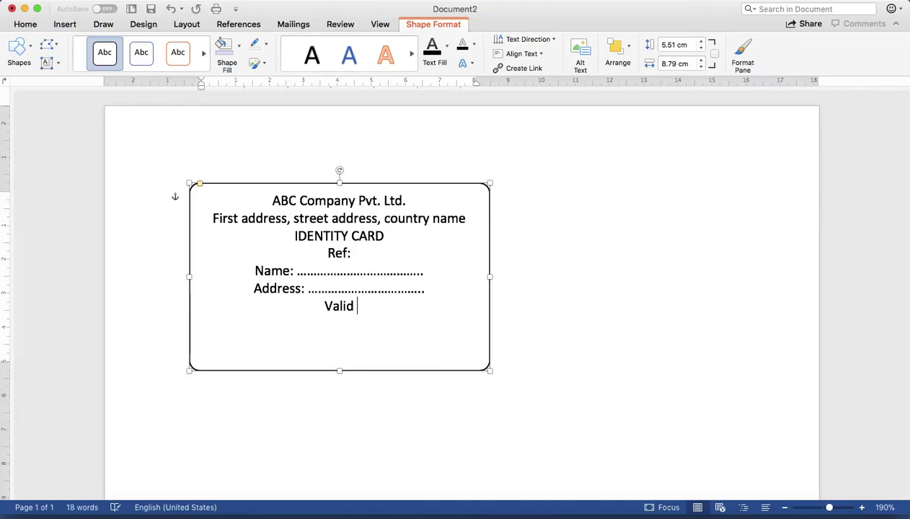
text(Date: .)
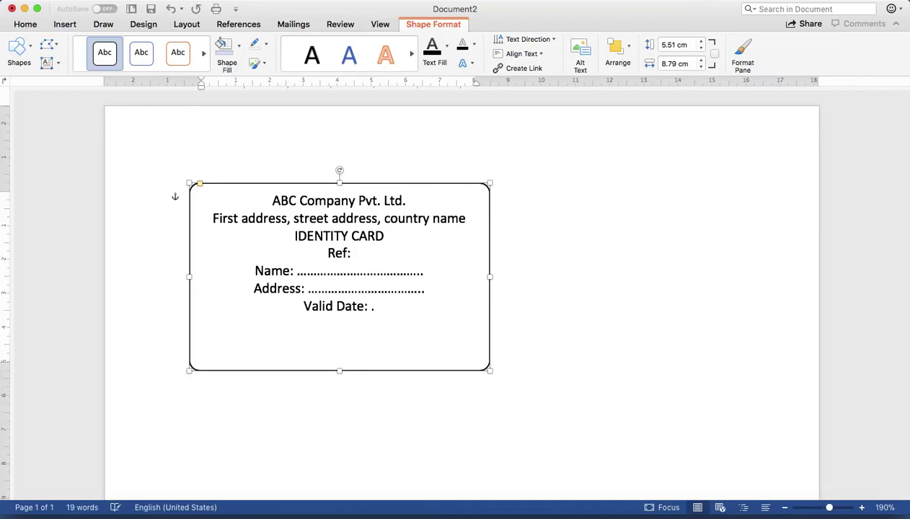
text(...............................)
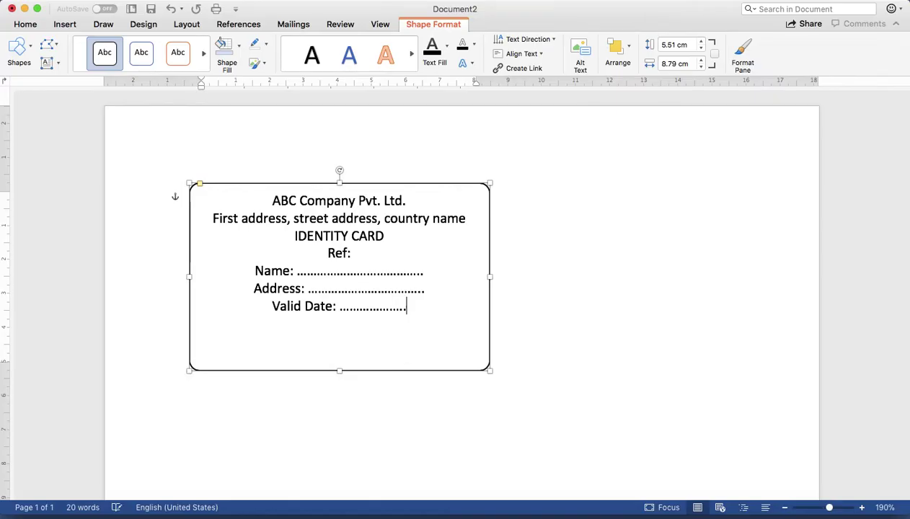
text(...............)
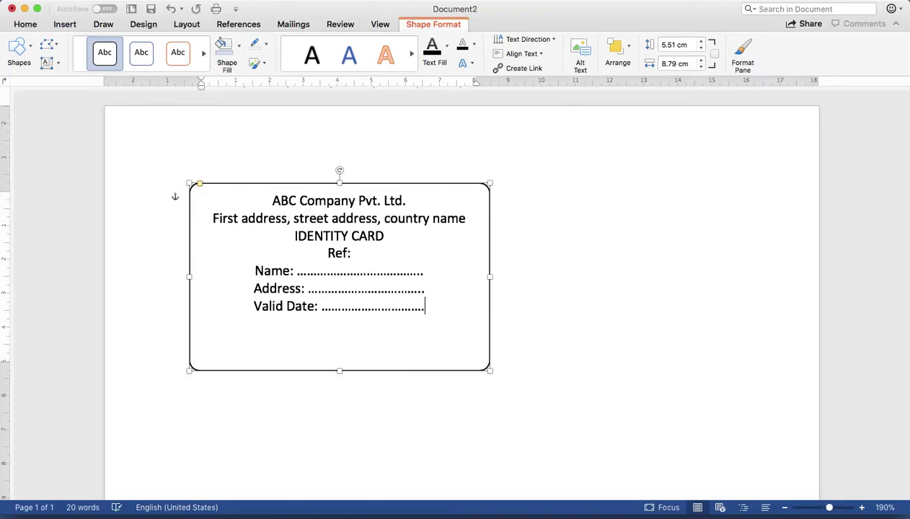
key(Return)
Left-align the empty line below Valid Date.
click(534, 54)
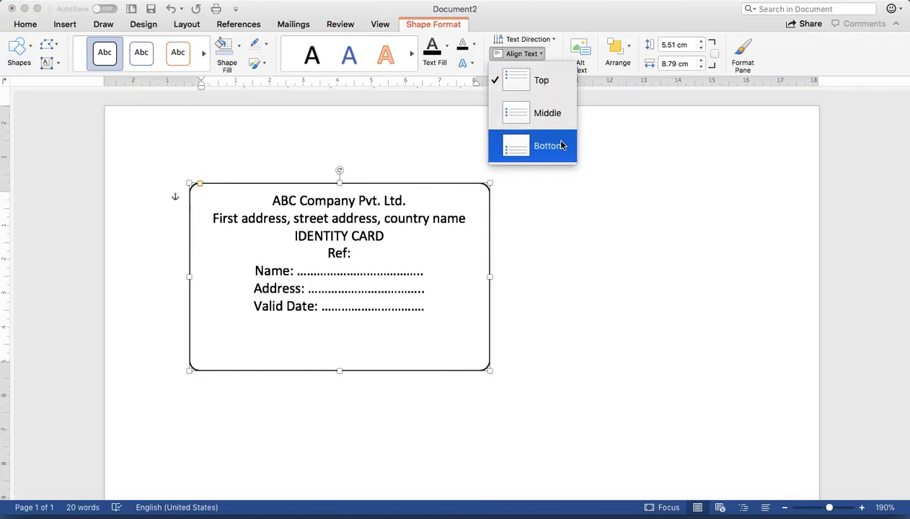
click(25, 25)
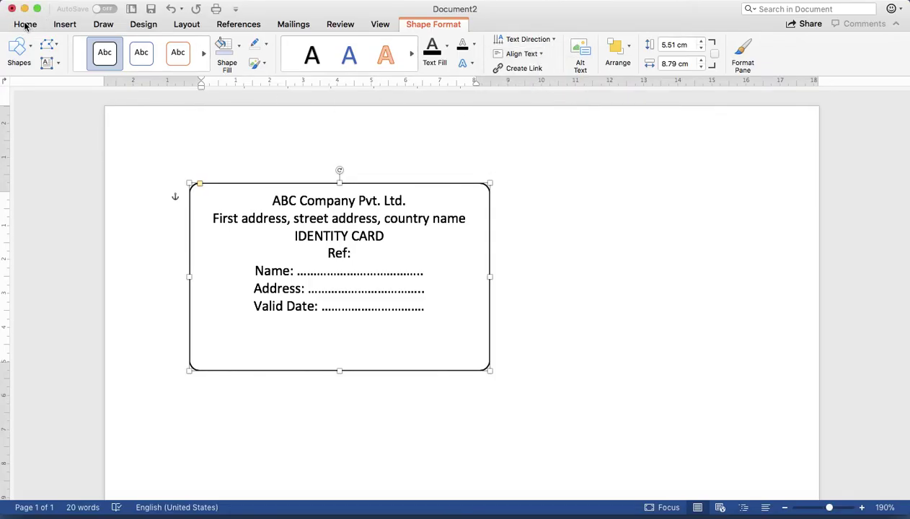
click(26, 26)
click(31, 26)
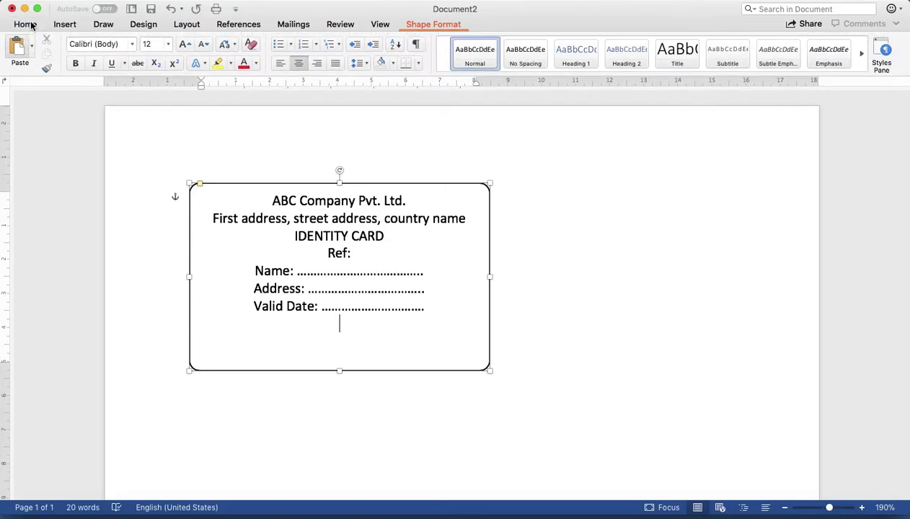
click(31, 26)
click(28, 26)
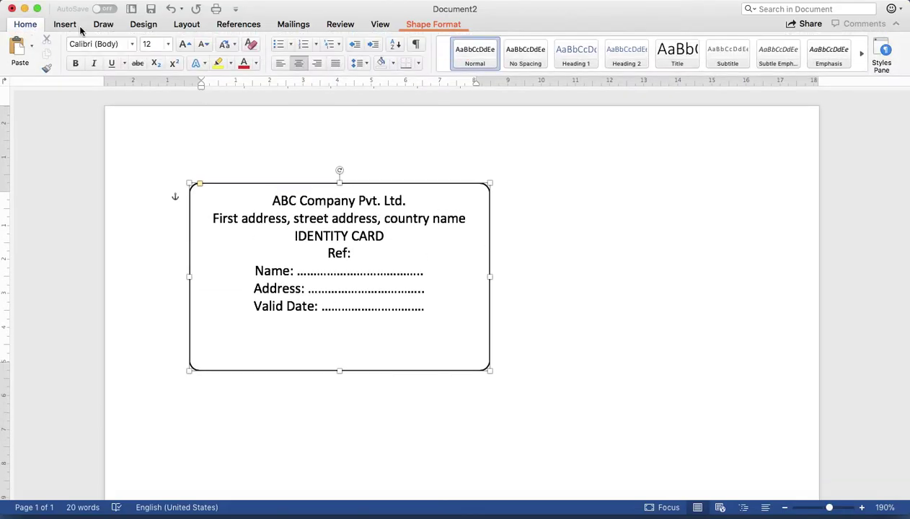
click(280, 63)
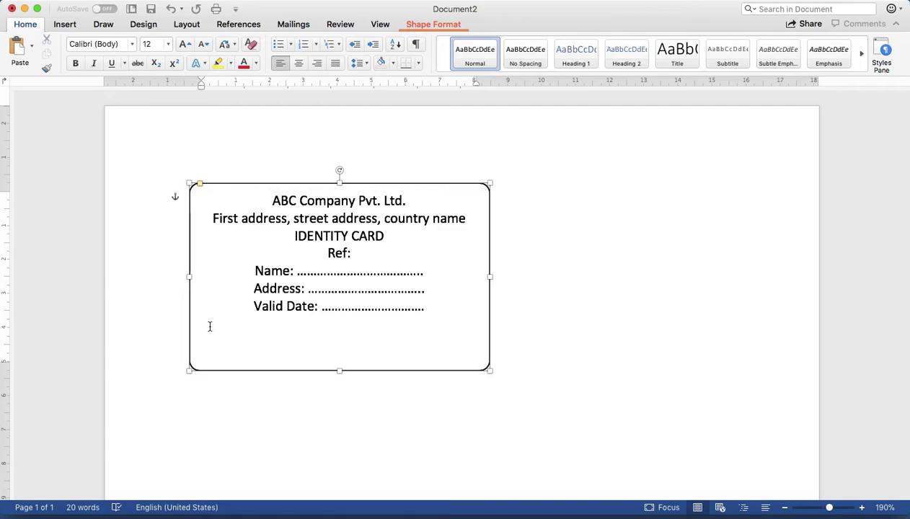
Choose a tab type at the ruler corner and set tab stops on the ruler for that line.
click(6, 84)
click(5, 84)
click(6, 84)
click(5, 84)
click(6, 84)
drag(259, 85, 244, 85)
drag(417, 88, 431, 85)
Type the dotted signature line and the labels 'Applicant sign' and 'Authorized Sign' beneath it.
text(...)
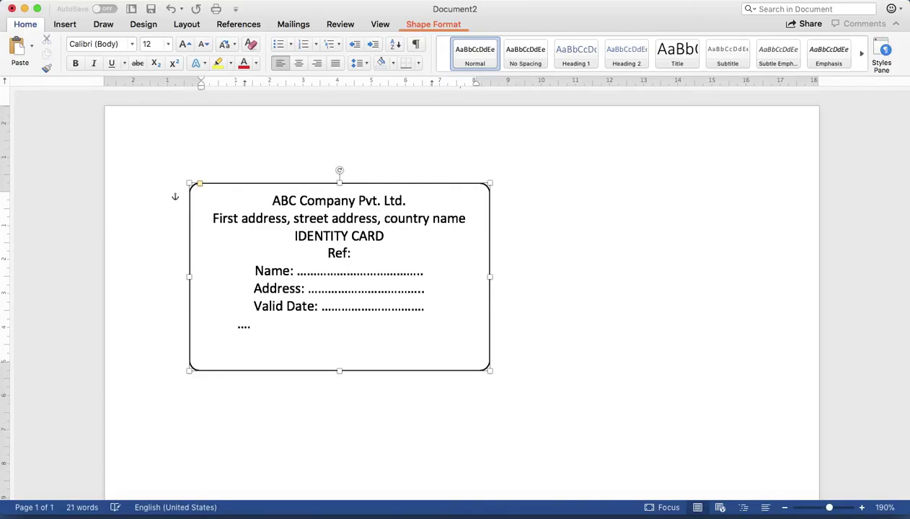
text(...............)
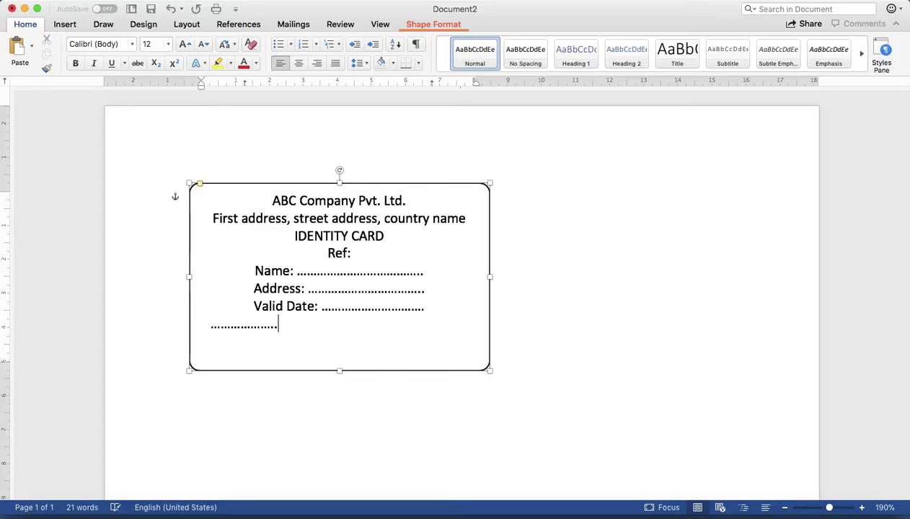
text(.....)
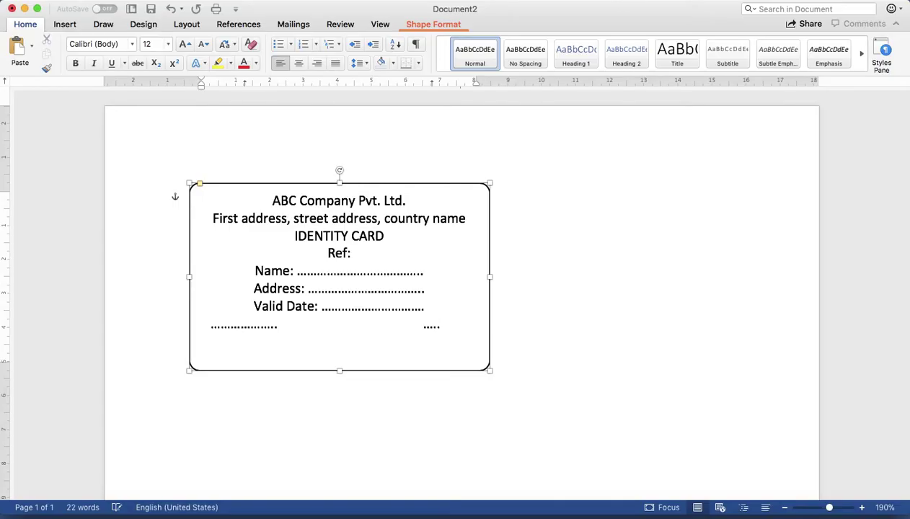
text(..................)
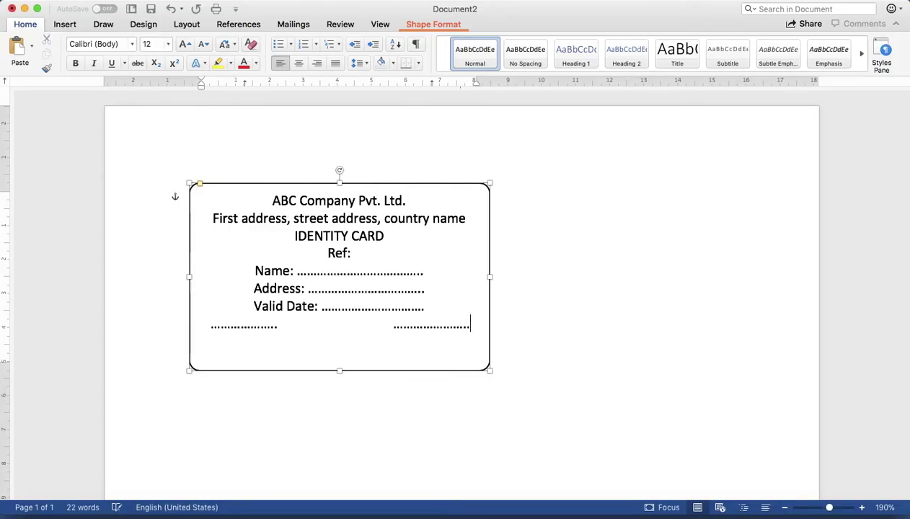
key(Return)
key(Tab)
text(Applica)
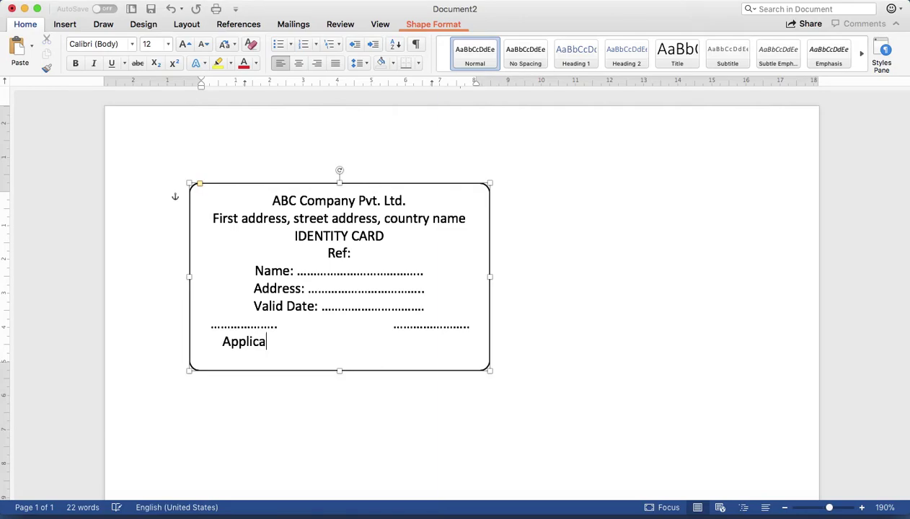
text(nt sign)
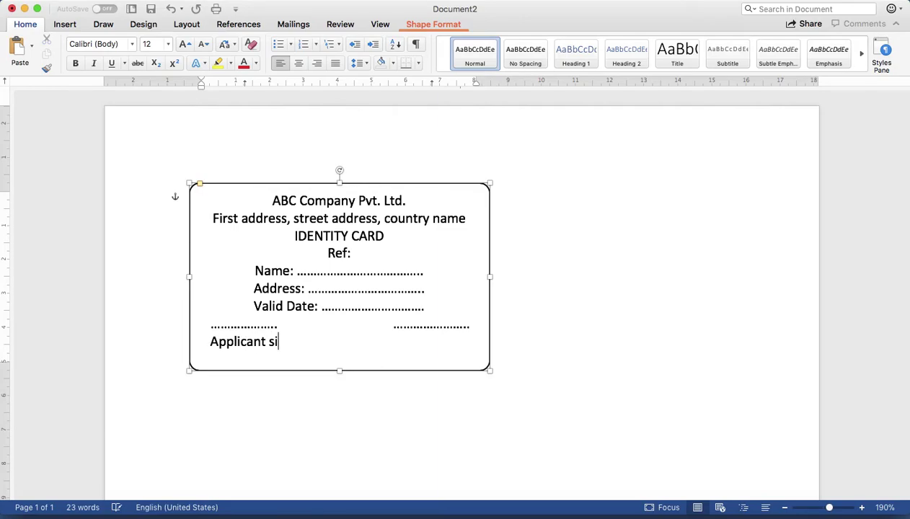
key(Tab)
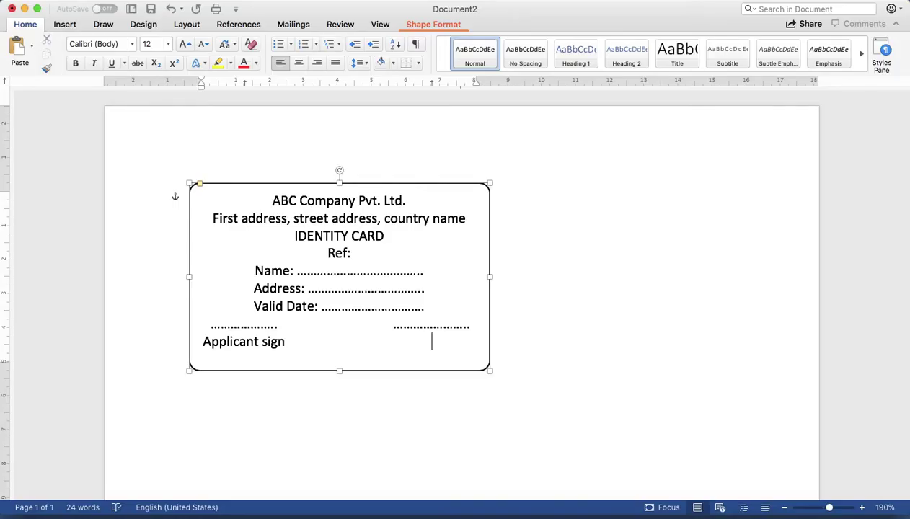
text(Aut)
key(BackSpace)
text(uthorized)
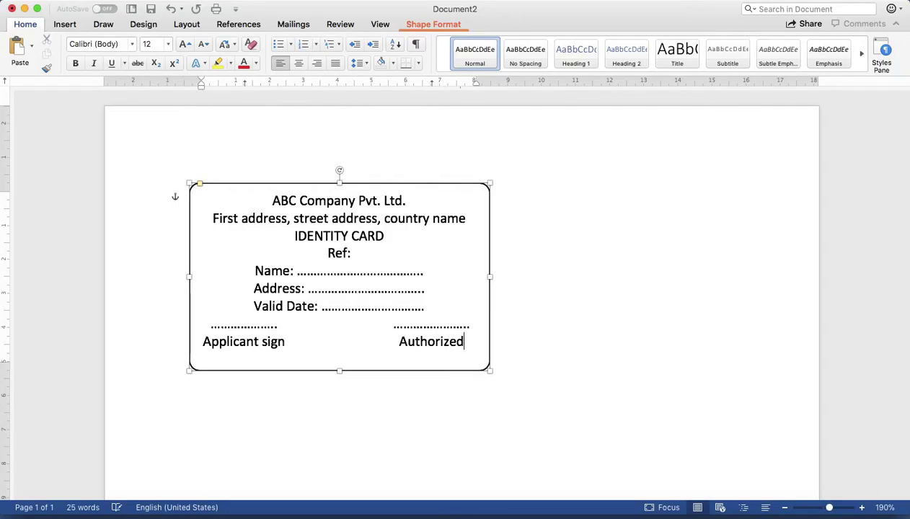
text( Sign)
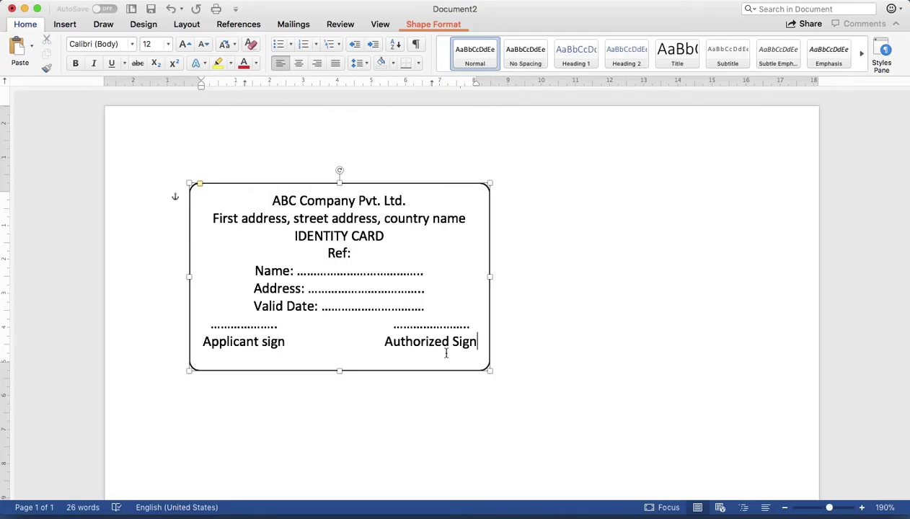
drag(477, 341, 188, 195)
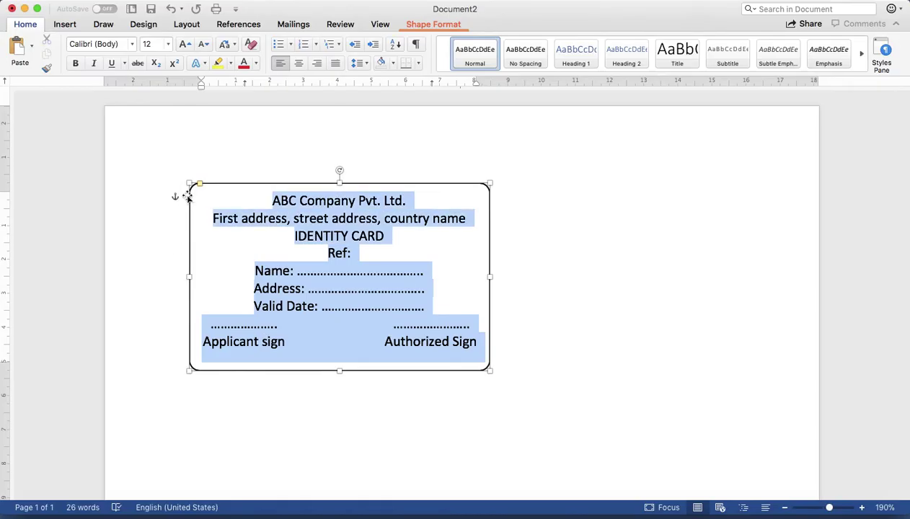
Make the card text 11 pt and left-aligned, with the three heading lines centred.
click(168, 45)
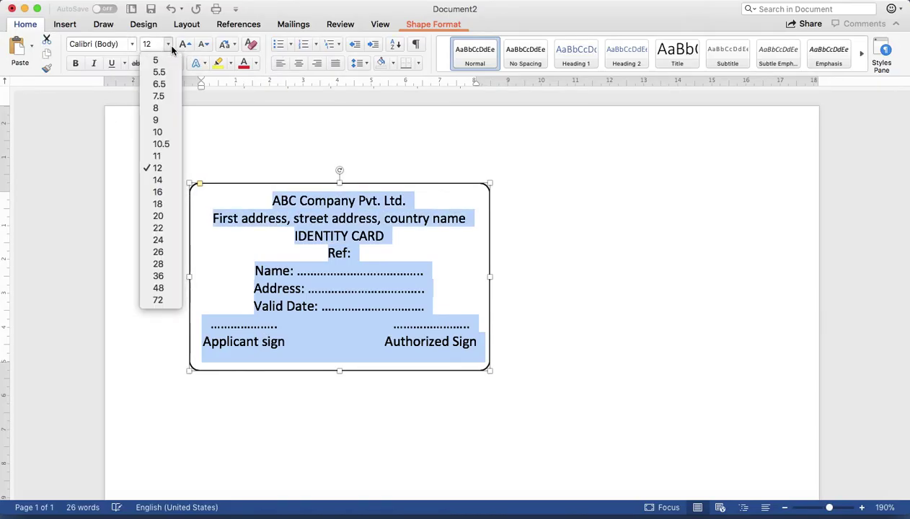
click(160, 162)
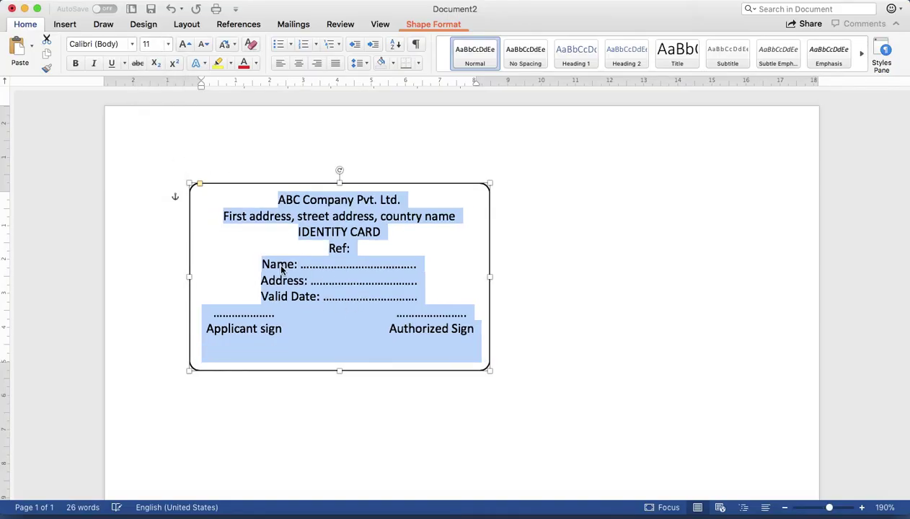
click(281, 63)
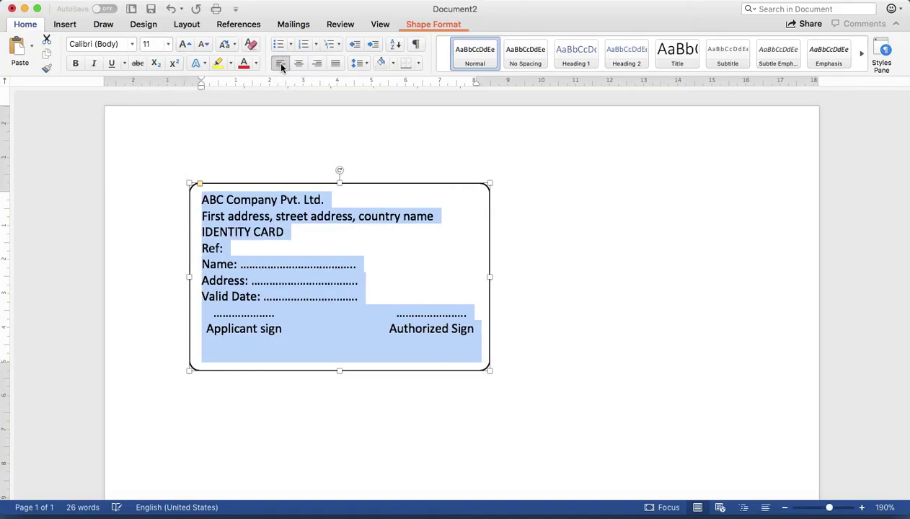
click(304, 265)
drag(286, 234, 209, 197)
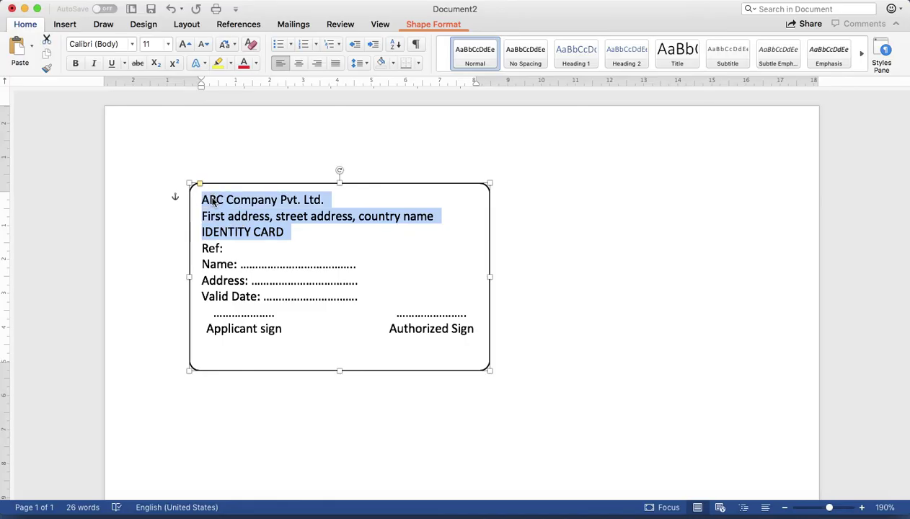
click(298, 64)
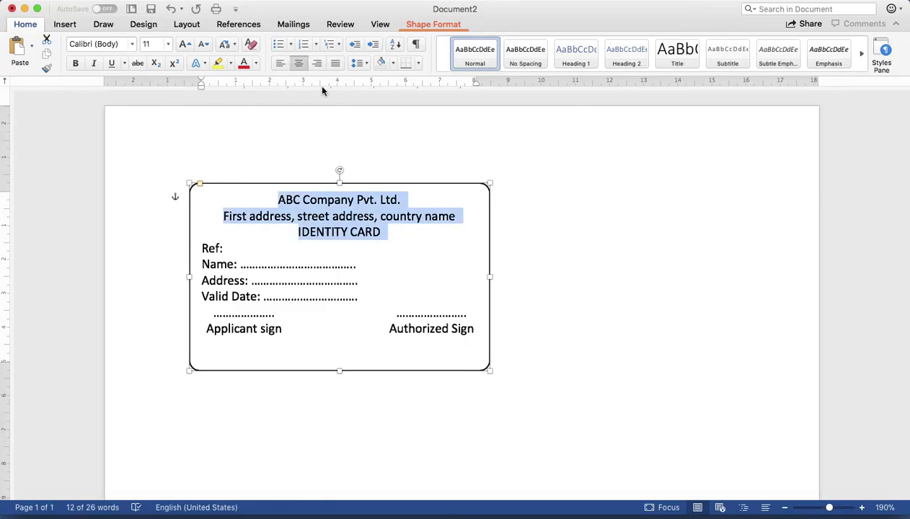
click(436, 216)
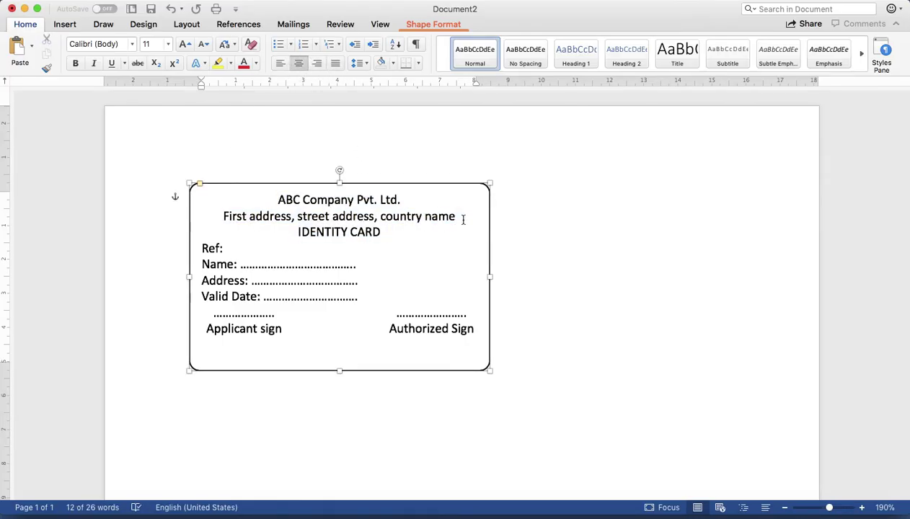
Enlarge the 'ABC Company Pvt. Ltd.' title to 20 pt.
drag(411, 202, 280, 209)
key(super+shift+period)
key(super+shift+period)
key(super+shift+period)
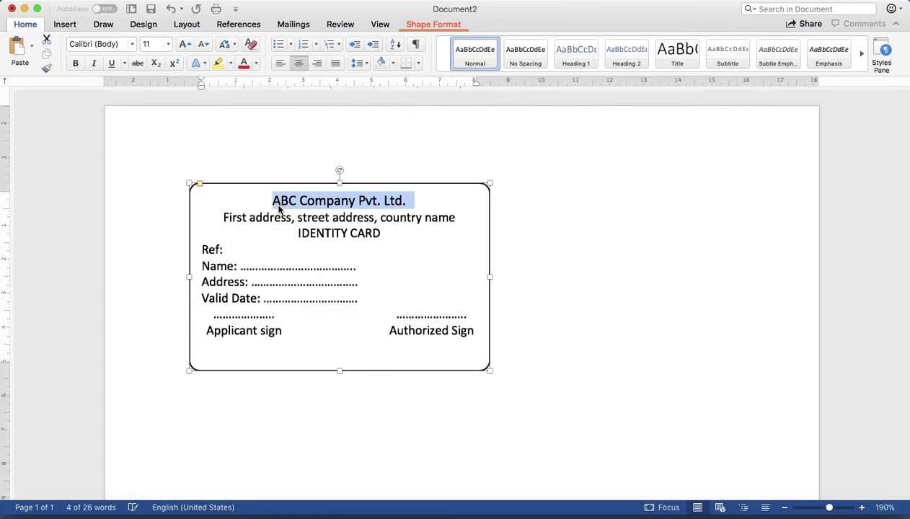
key(super+shift+period)
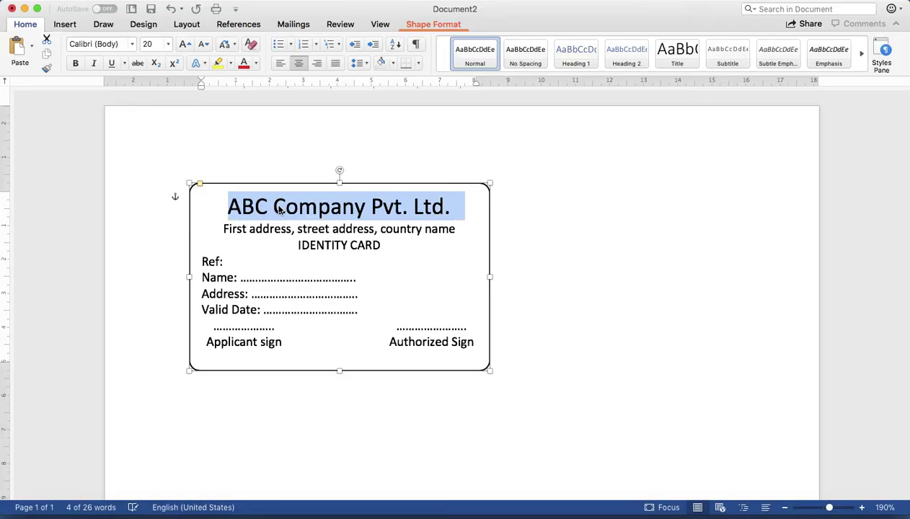
click(364, 229)
Bold and underline 'IDENTITY CARD' and shrink 'Ref:' to 7.5 pt.
drag(381, 245, 300, 251)
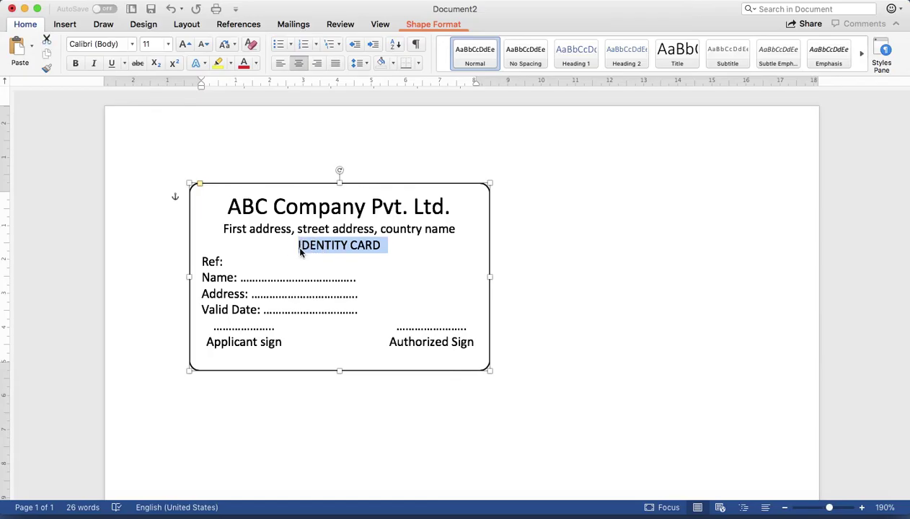
click(76, 63)
click(113, 63)
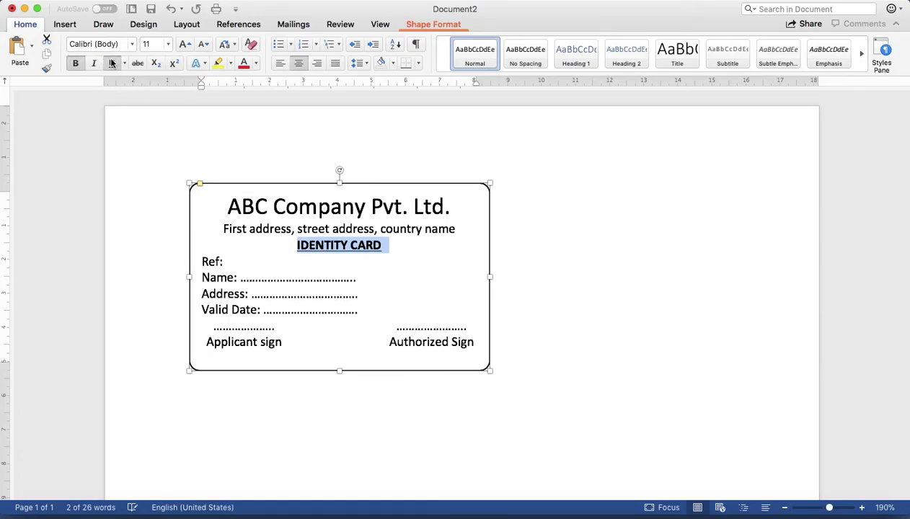
click(361, 303)
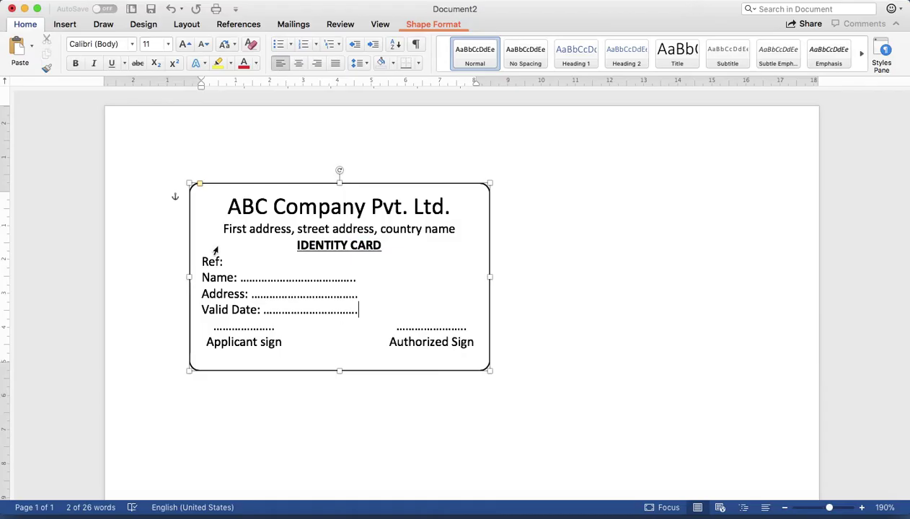
drag(228, 263, 203, 266)
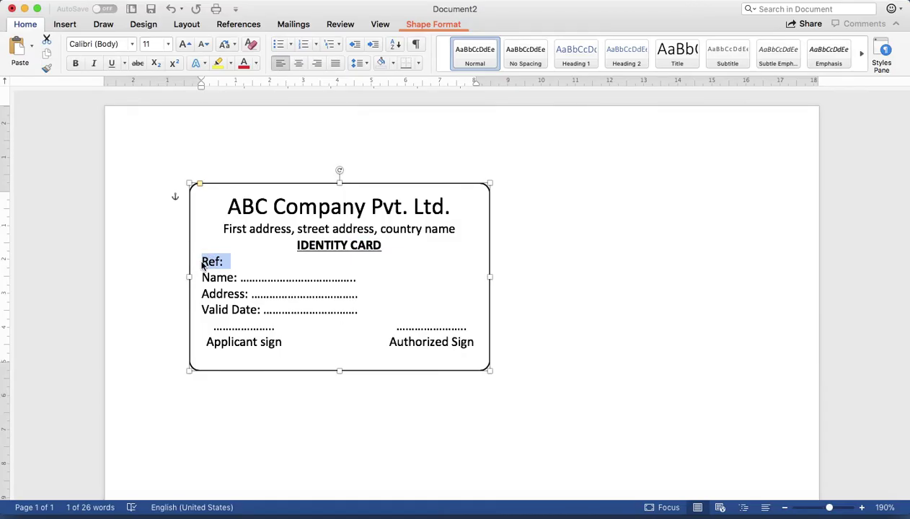
key(super+shift+comma)
key(super+shift+comma)
key(super+shift+comma)
key(super+shift+comma)
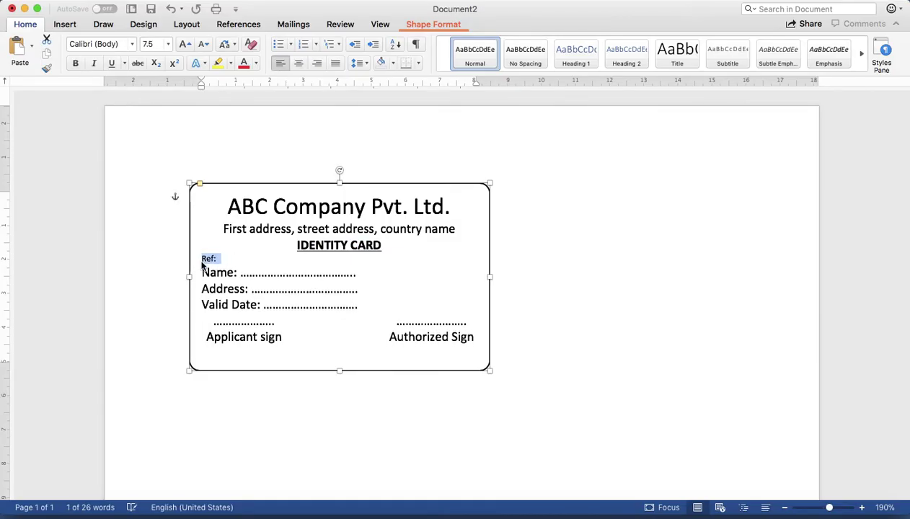
click(318, 305)
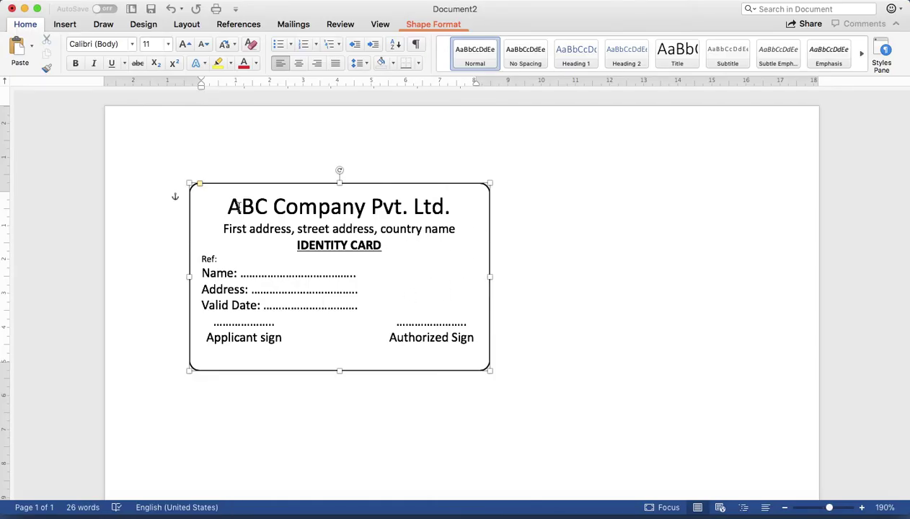
Draw a roughly 2.2 × 2.1 cm rectangle photo box above Authorized Sign.
click(66, 25)
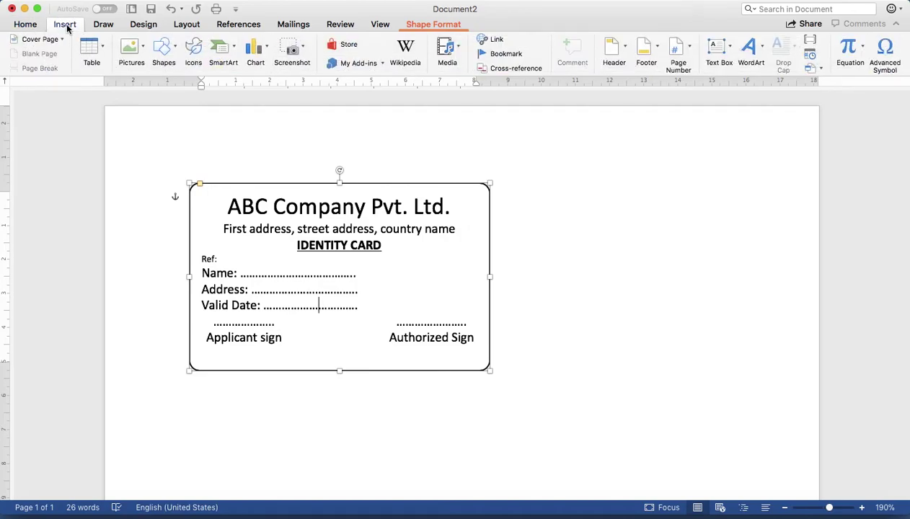
click(176, 49)
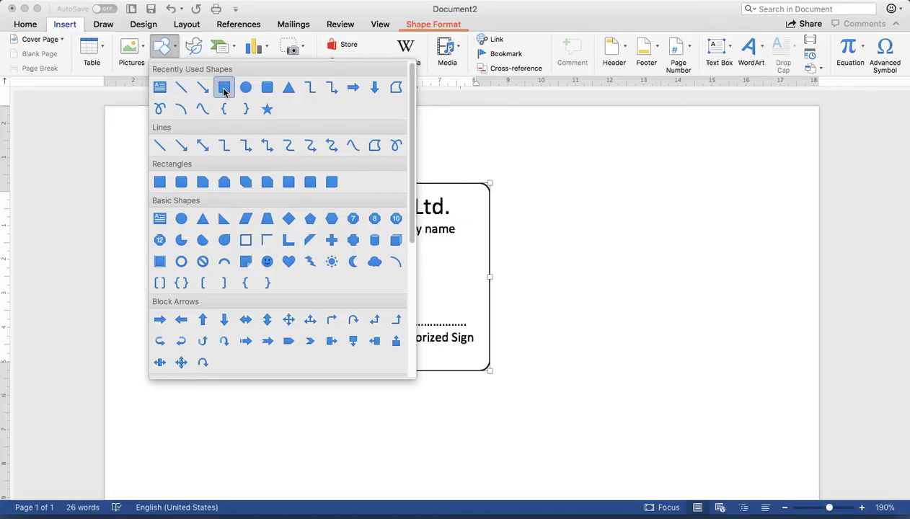
click(224, 88)
mouse_move(395, 240)
mouse_down()
mouse_move(433, 299)
mouse_move(465, 313)
mouse_up()
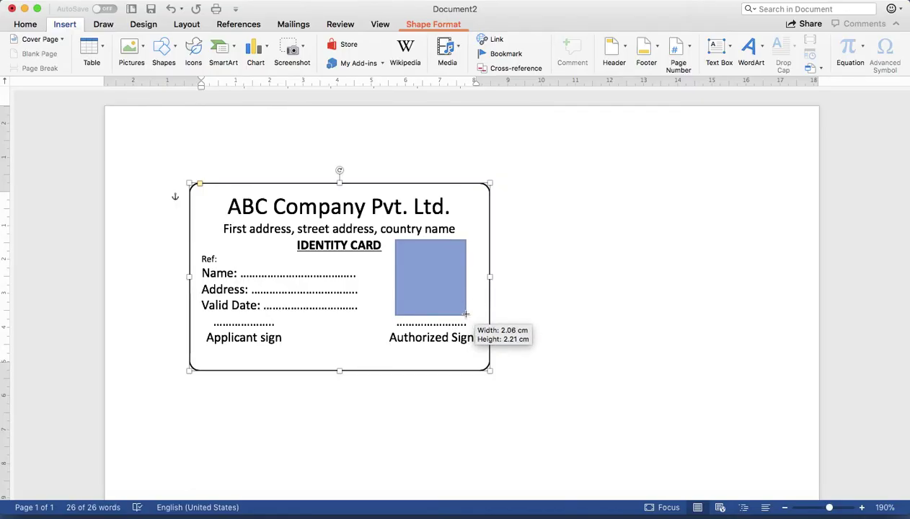
click(426, 288)
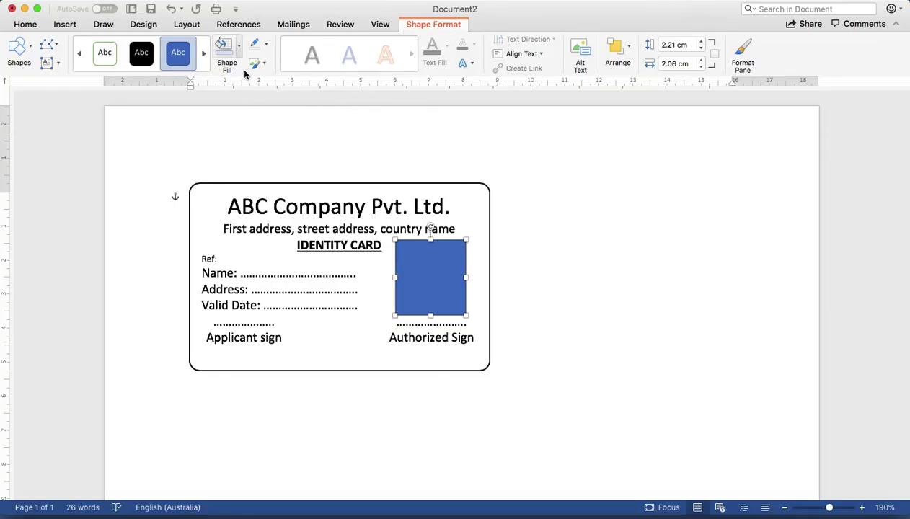
Fill the card's photo rectangle with the arjun.JPG picture from the Desktop.
click(239, 48)
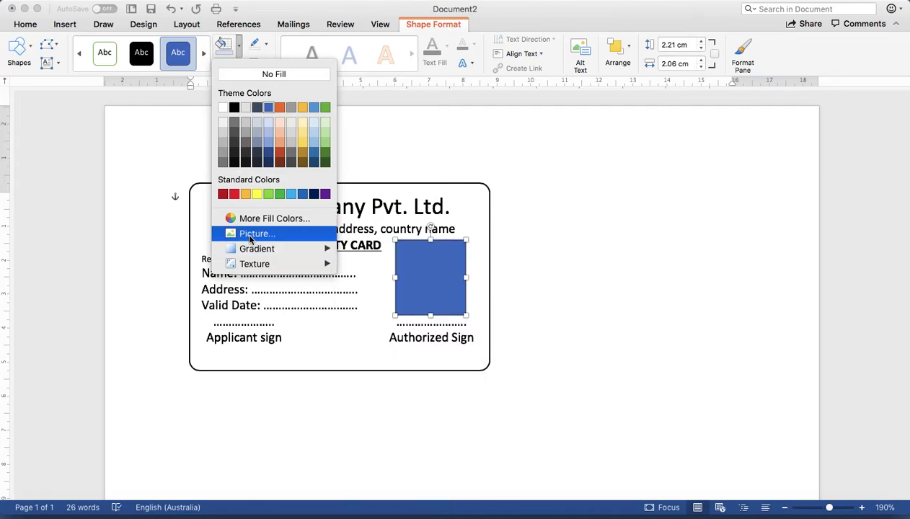
click(251, 235)
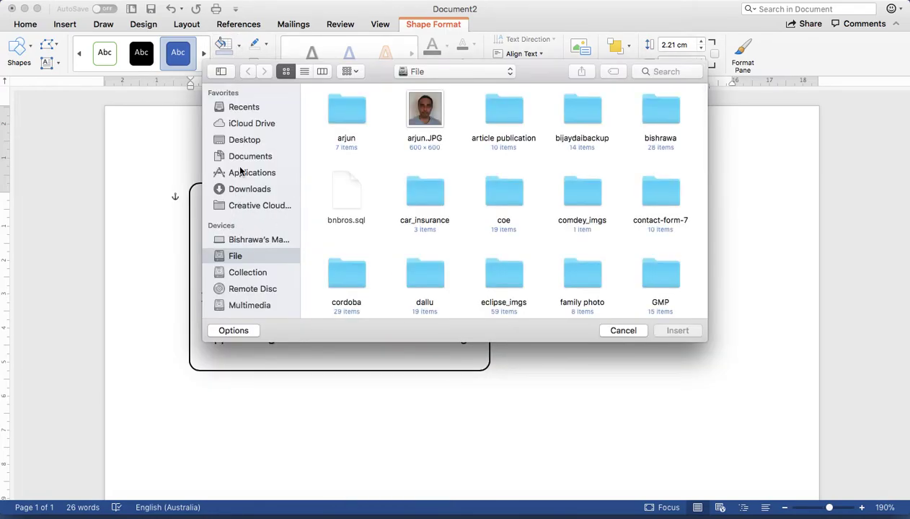
click(242, 140)
click(337, 116)
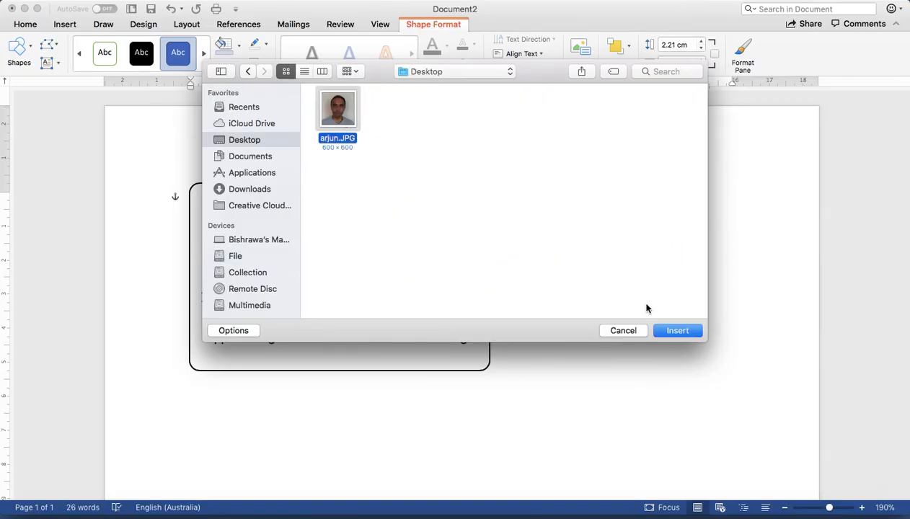
click(677, 331)
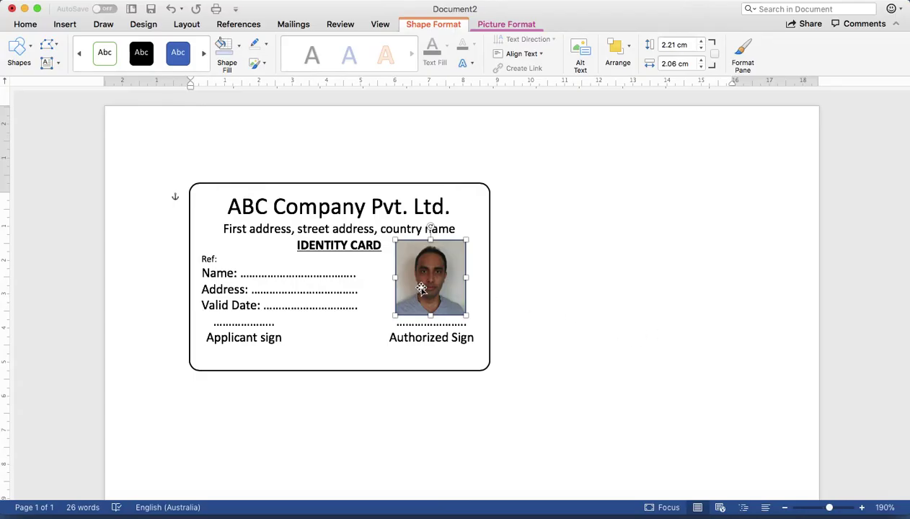
click(587, 288)
Select the photo and compare the Picture Format and Shape Format tools.
click(460, 278)
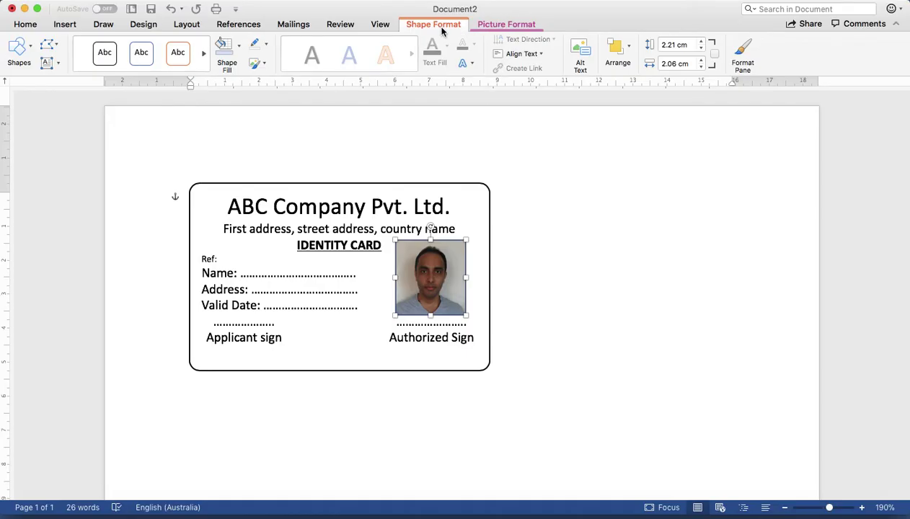
click(500, 26)
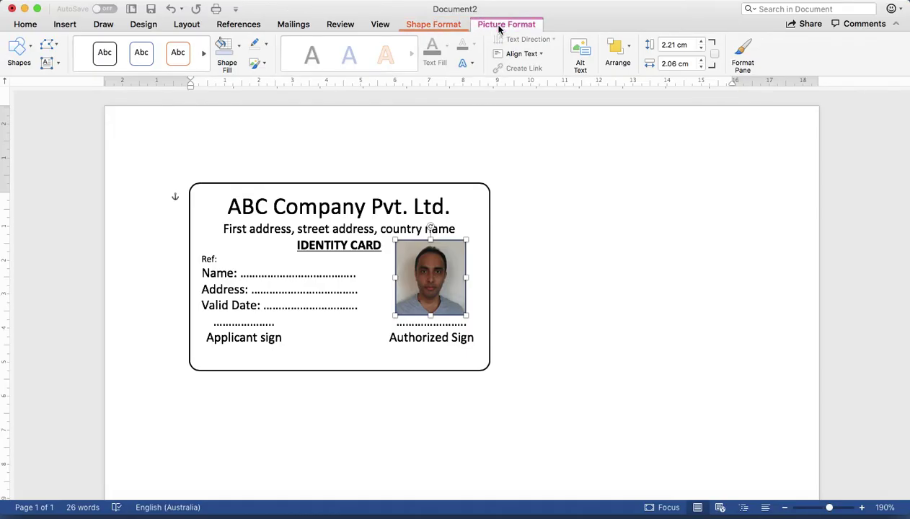
click(435, 28)
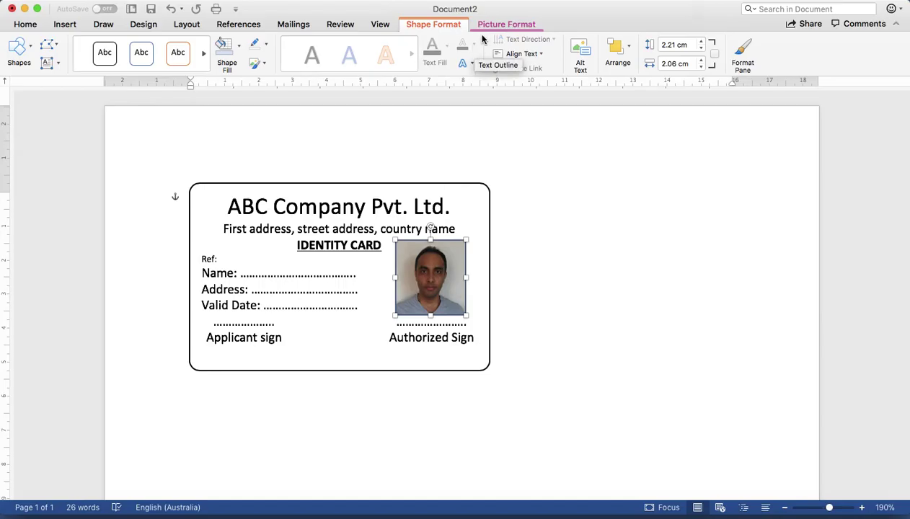
click(497, 25)
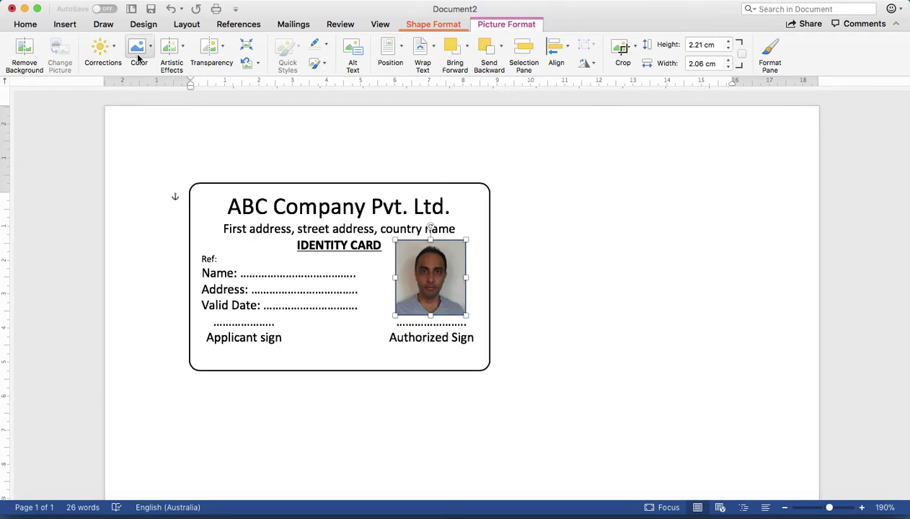
click(435, 26)
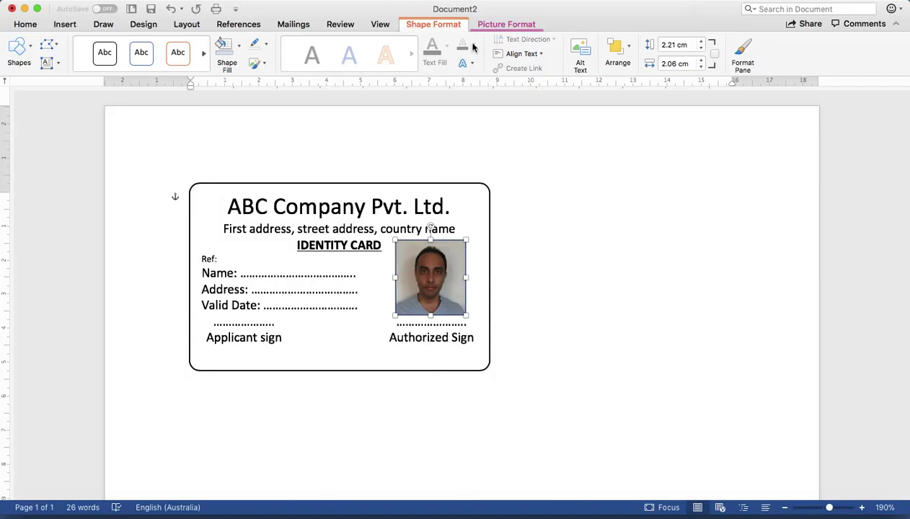
click(541, 303)
Set the photo's Shape Outline to No Outline, then select the card text box.
click(442, 264)
click(266, 46)
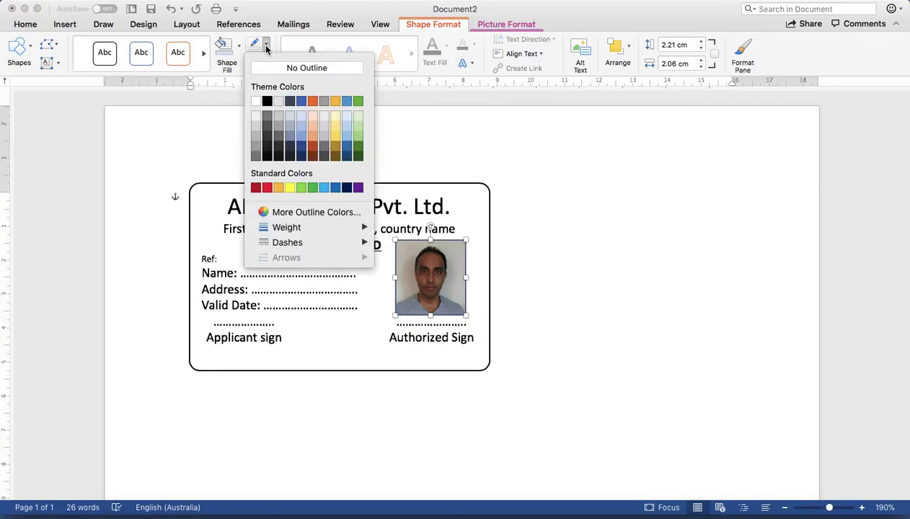
click(289, 68)
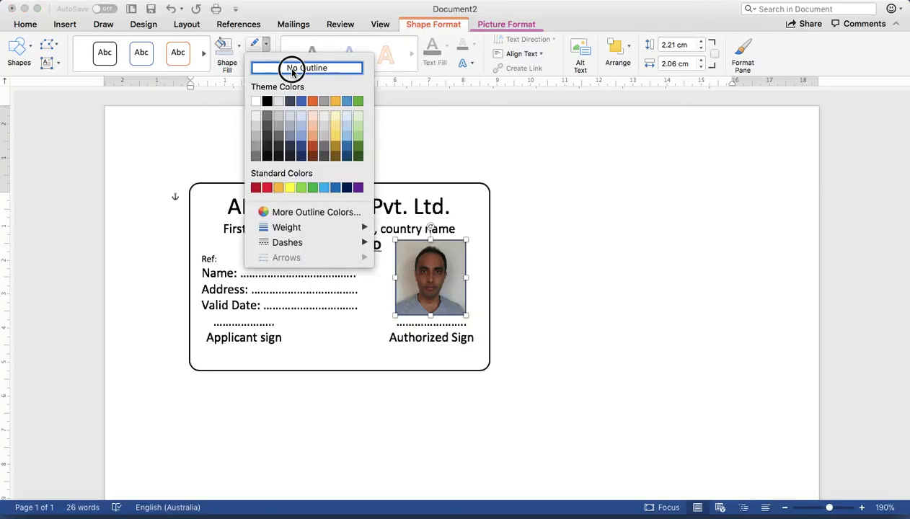
click(537, 260)
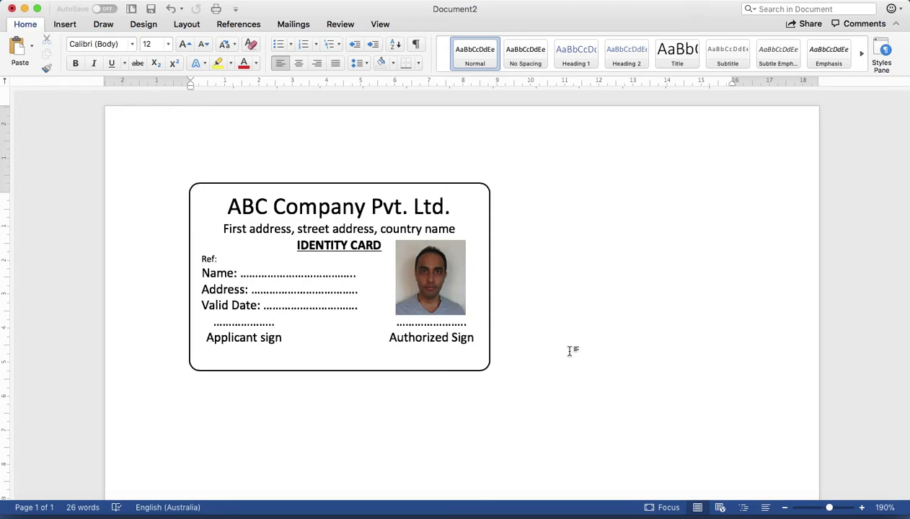
click(444, 369)
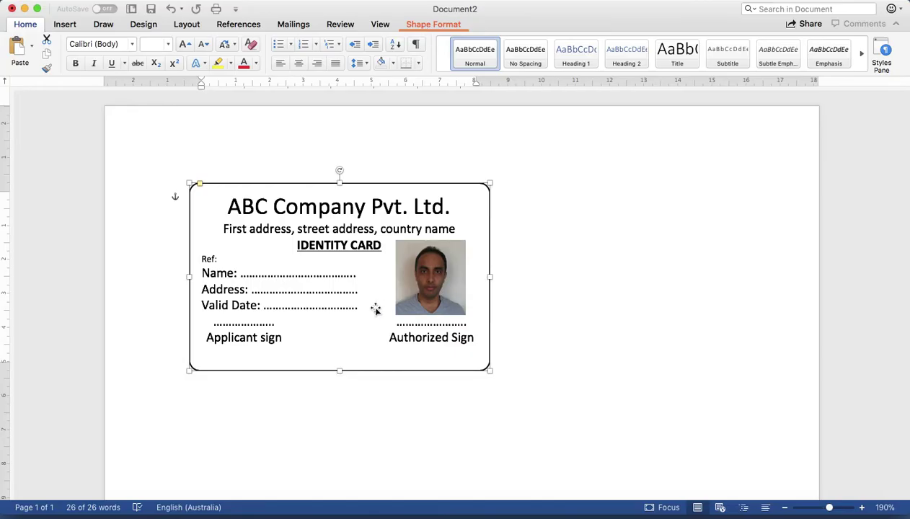
Open the card's Shape Fill > Gradient > More Gradients settings in the Format Shape pane.
click(425, 24)
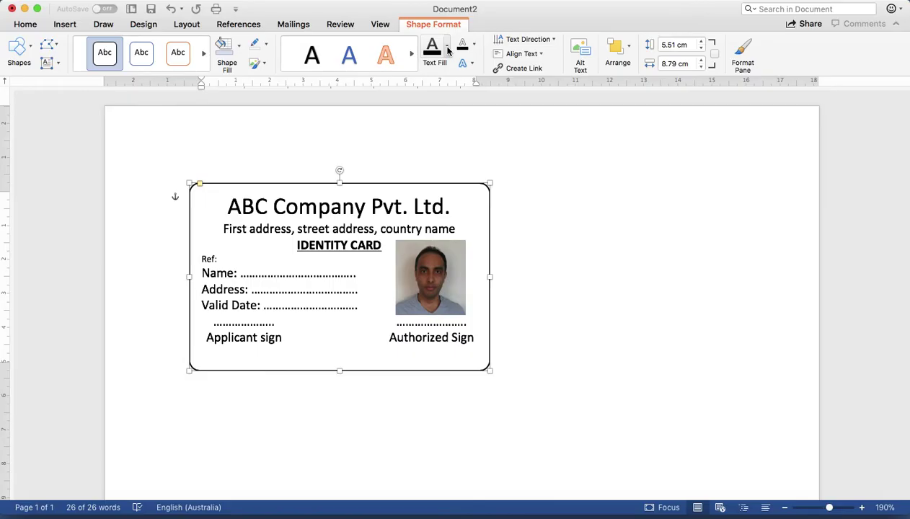
click(239, 46)
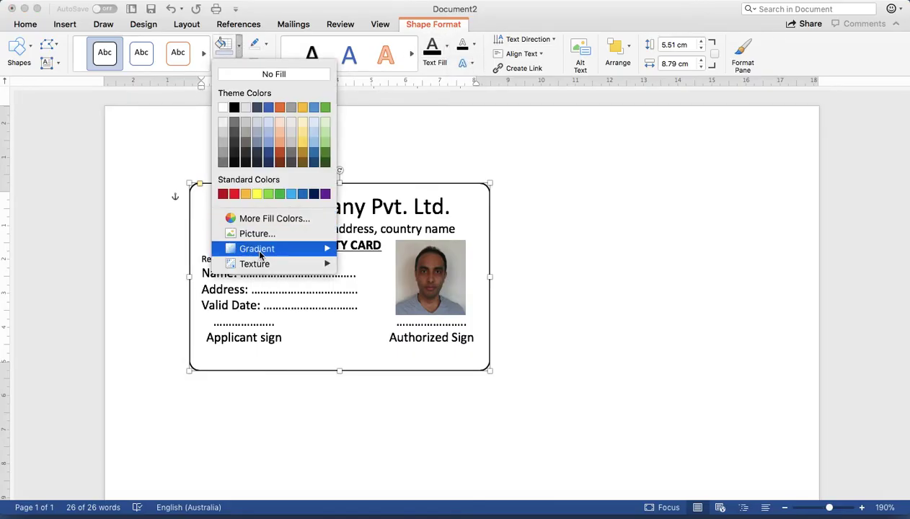
mouse_move(261, 254)
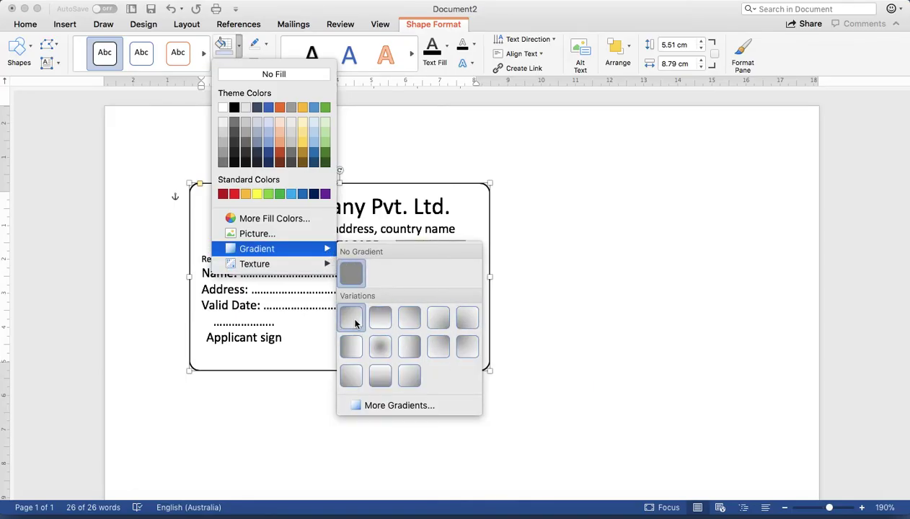
click(390, 408)
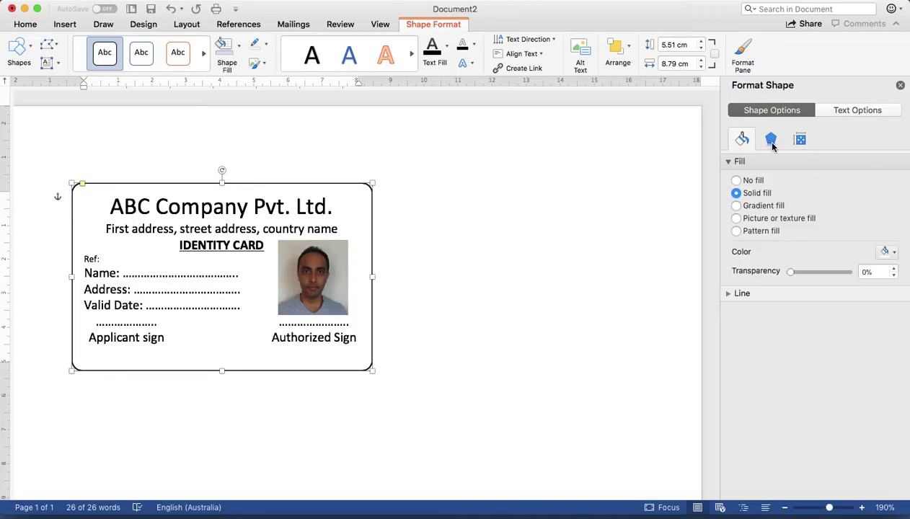
Apply a gradient fill with one stop removed, a green middle stop and a dark red left stop.
click(736, 206)
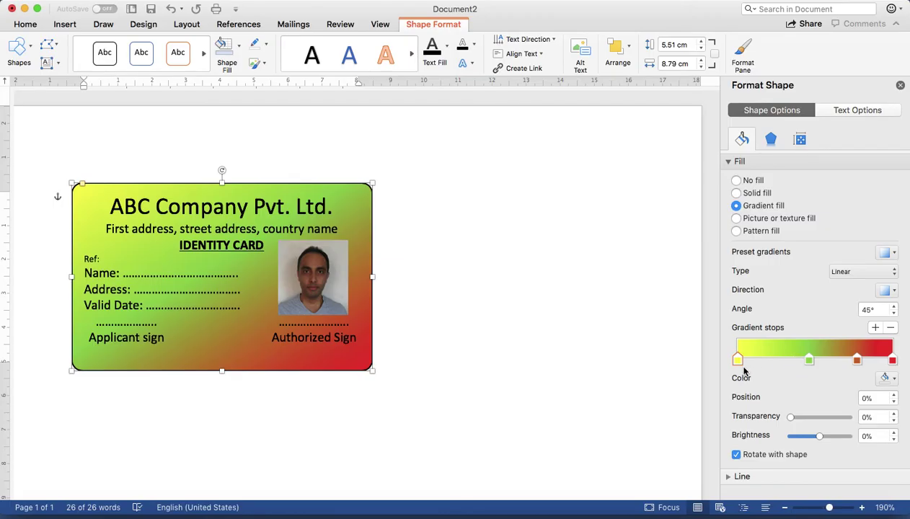
drag(810, 362, 826, 371)
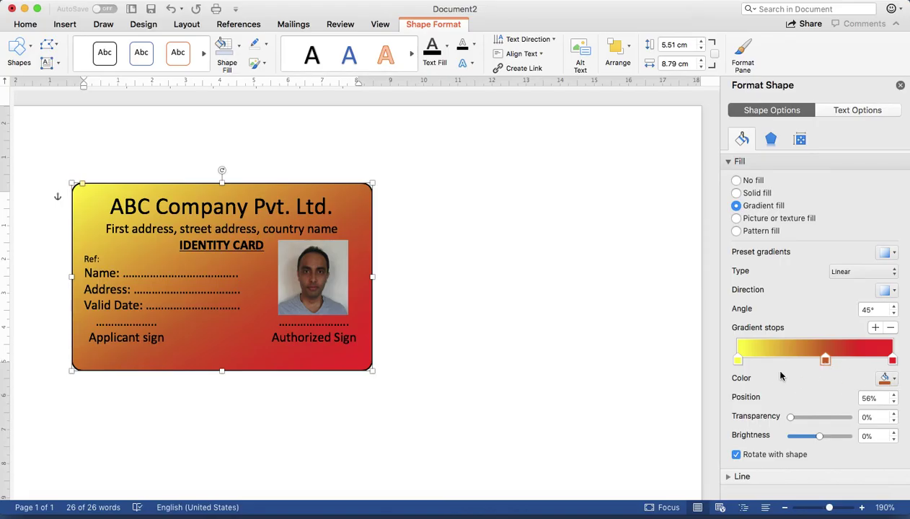
click(894, 379)
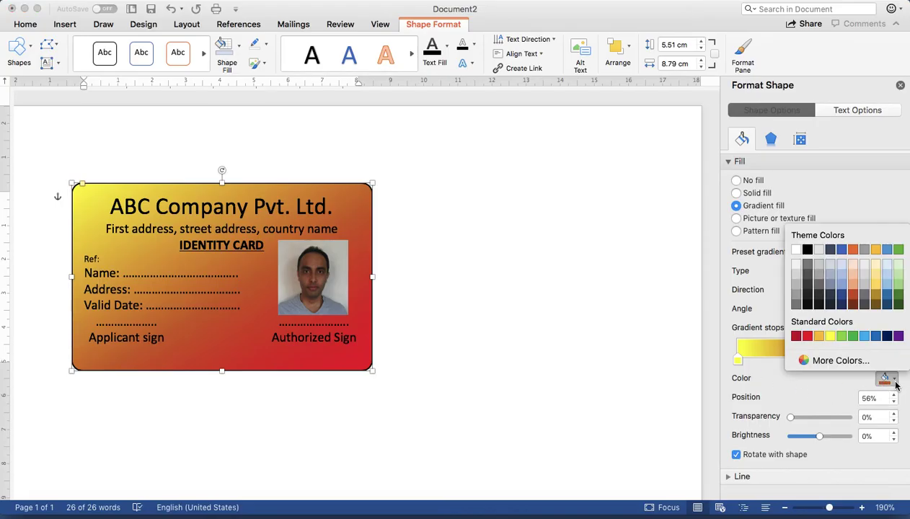
click(841, 336)
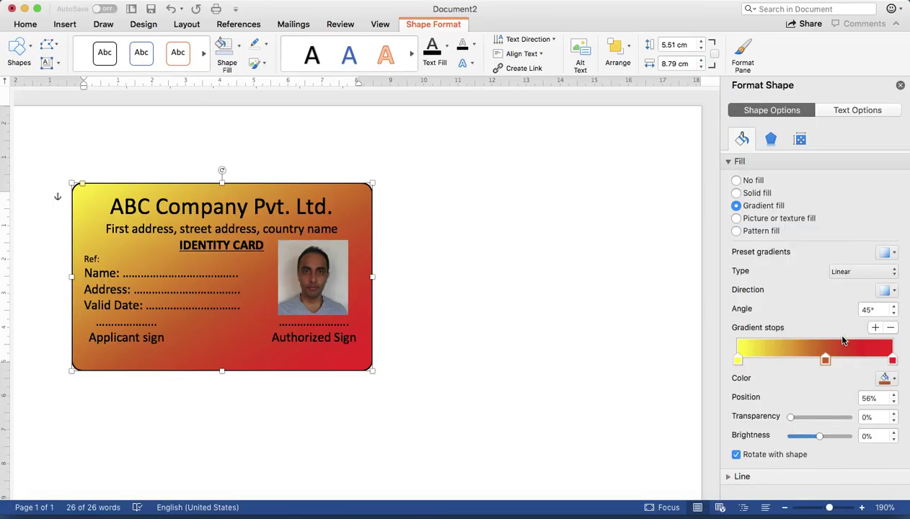
click(738, 362)
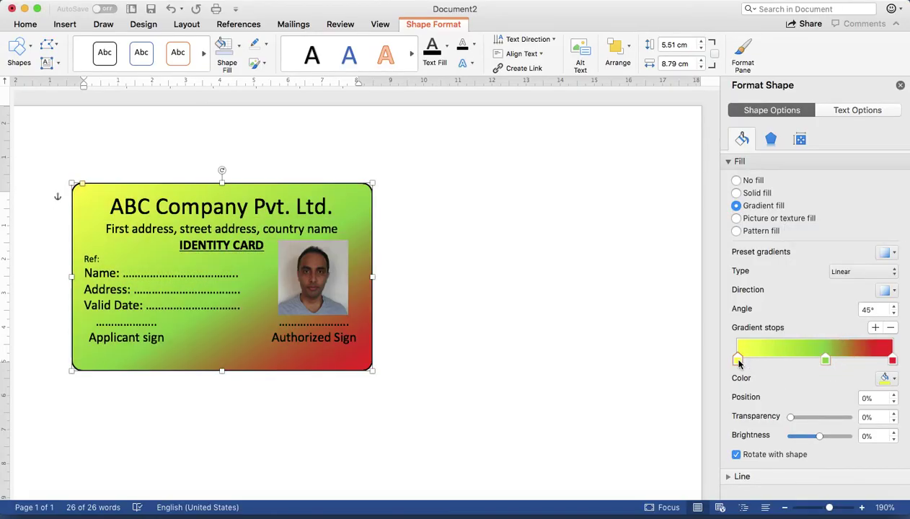
click(888, 378)
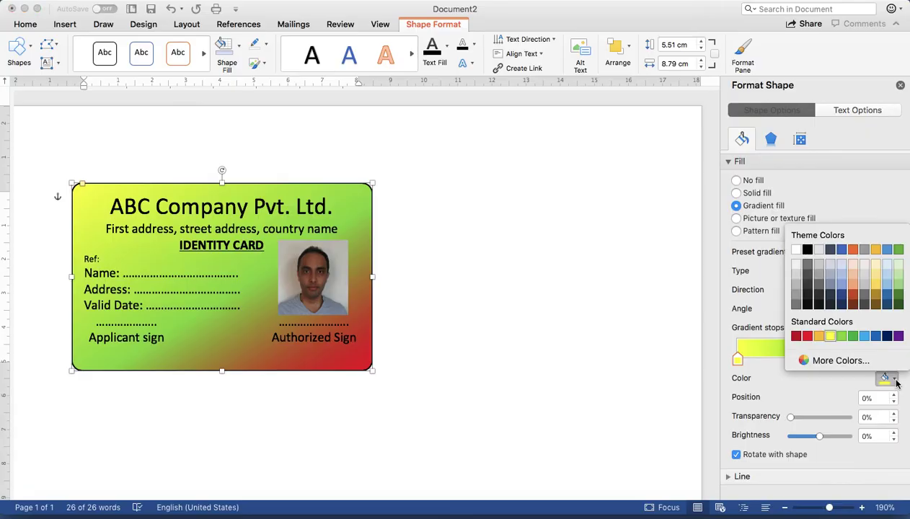
click(795, 337)
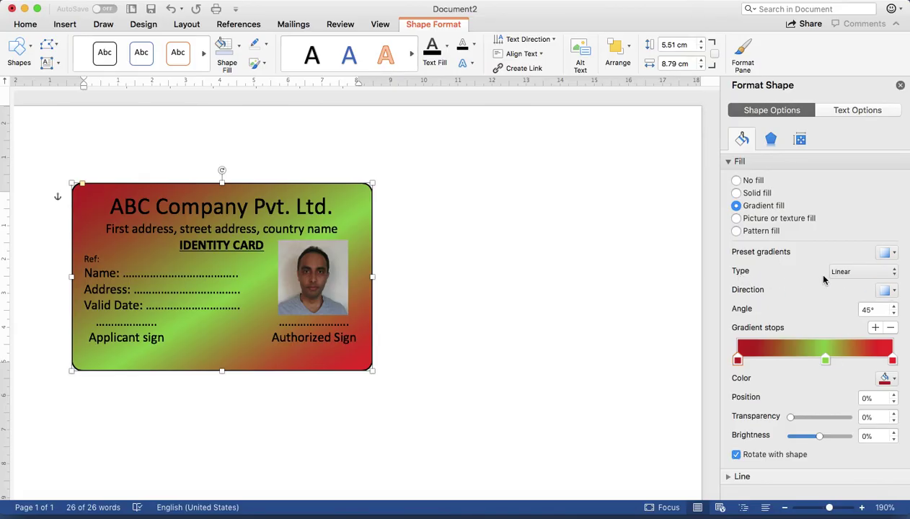
Try a radial gradient type, then set the type back to Linear.
click(890, 274)
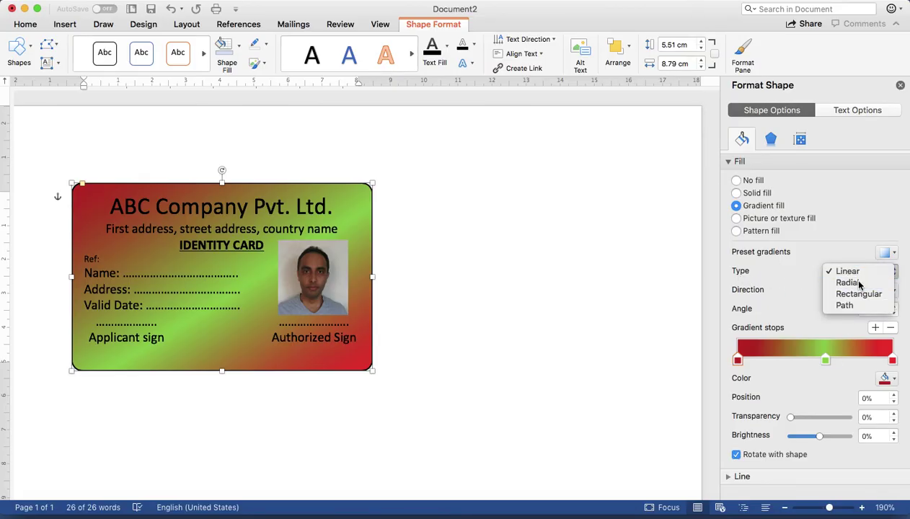
click(858, 286)
click(893, 272)
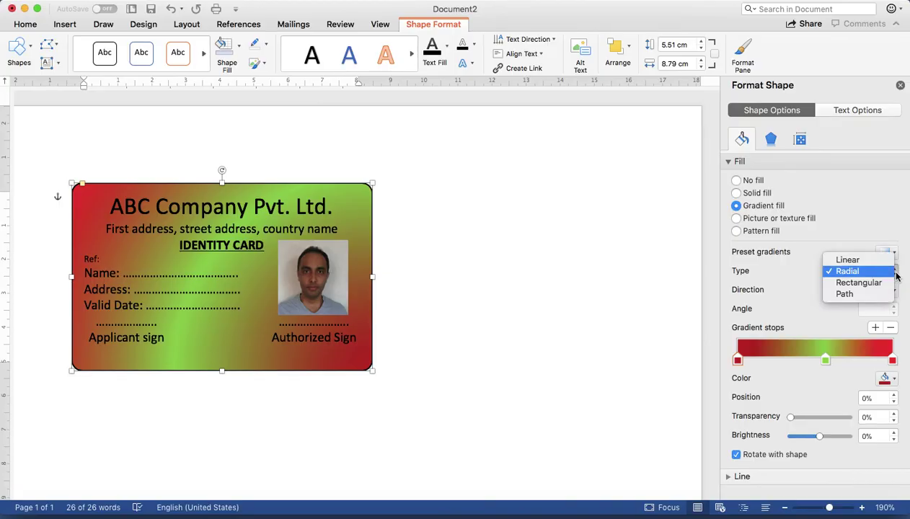
click(847, 261)
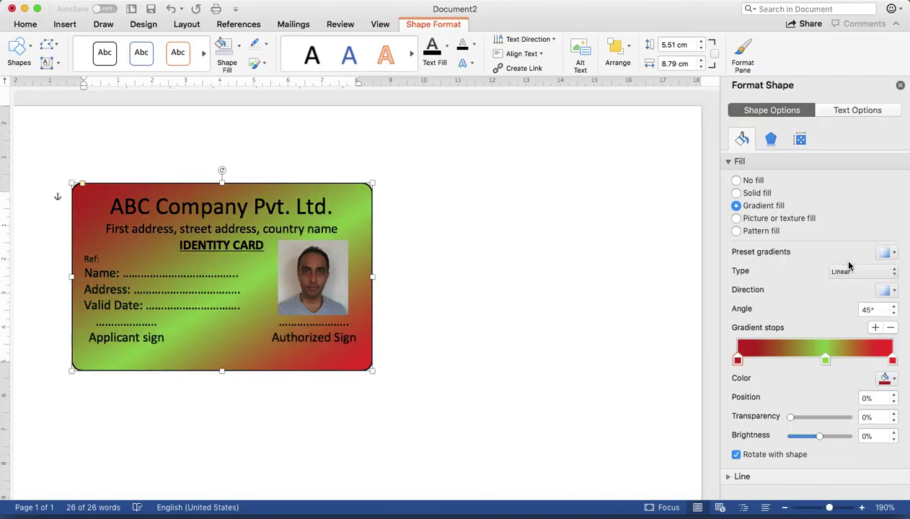
Try picture and green-on-orange pattern fills, then return the card to the gradient fill.
click(737, 219)
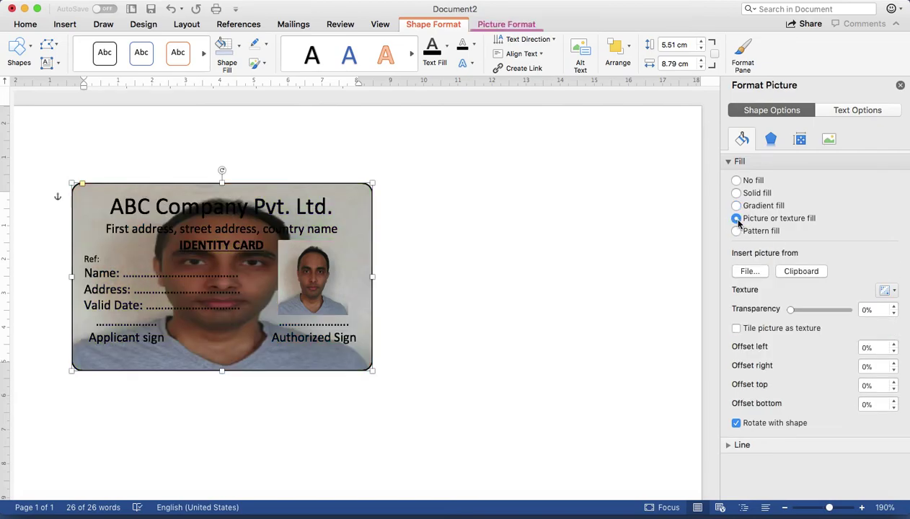
click(736, 230)
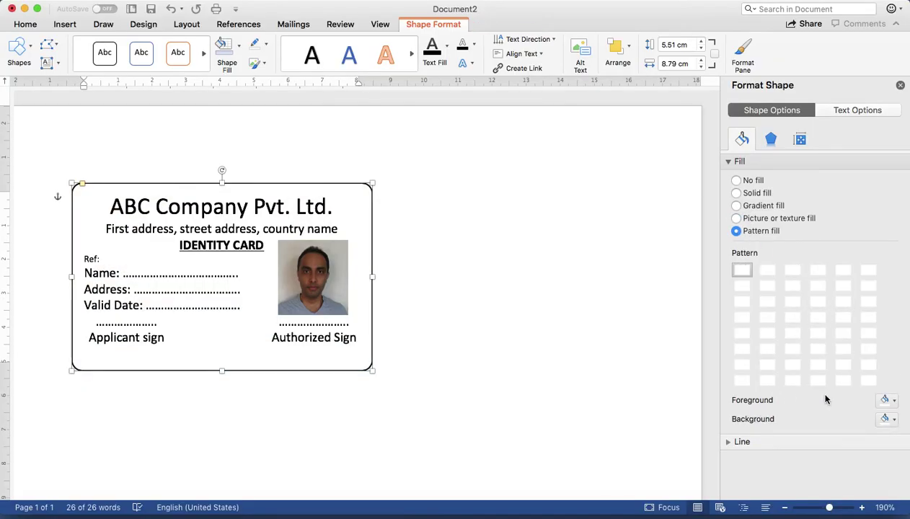
click(892, 402)
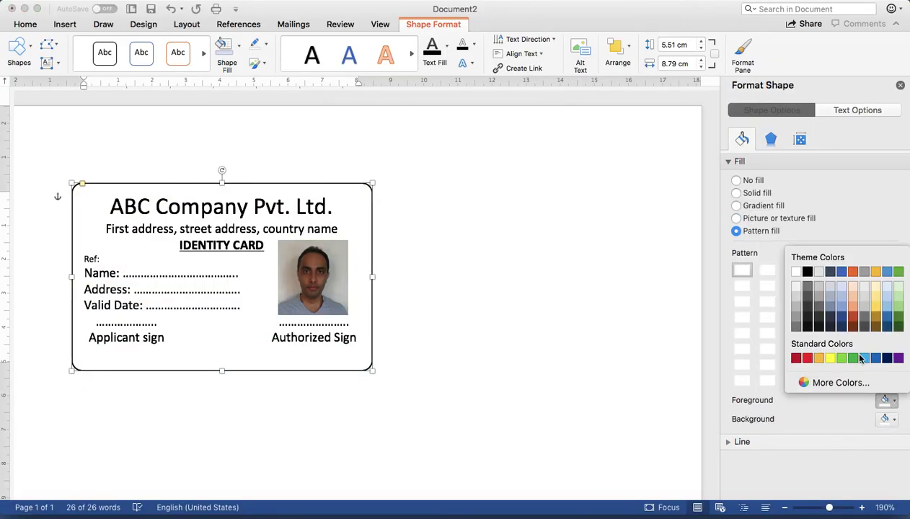
click(849, 356)
click(893, 420)
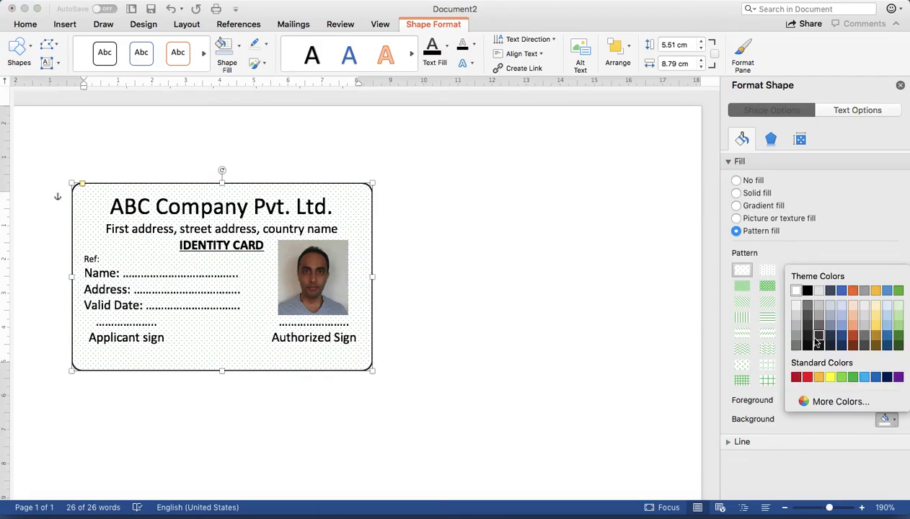
click(853, 335)
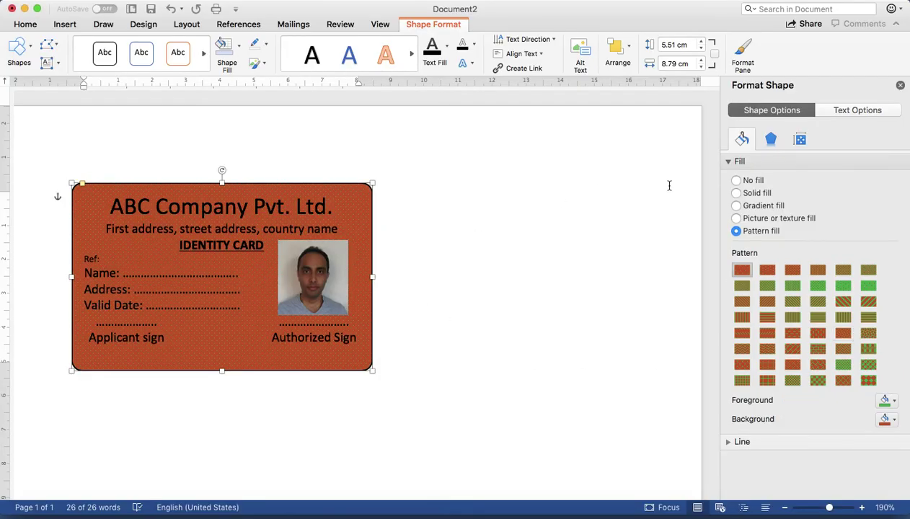
click(737, 206)
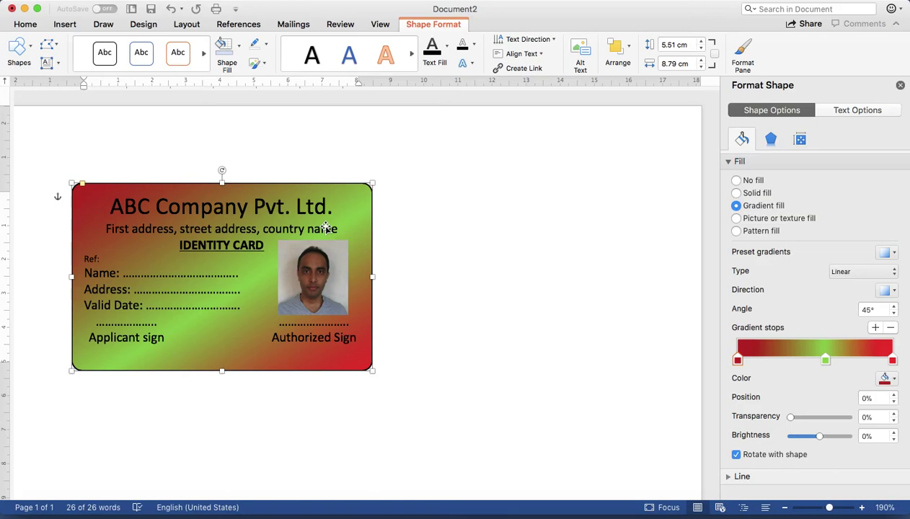
Make the title "ABC Company Pvt. Ltd." bold and white.
double_click(277, 207)
double_click(326, 207)
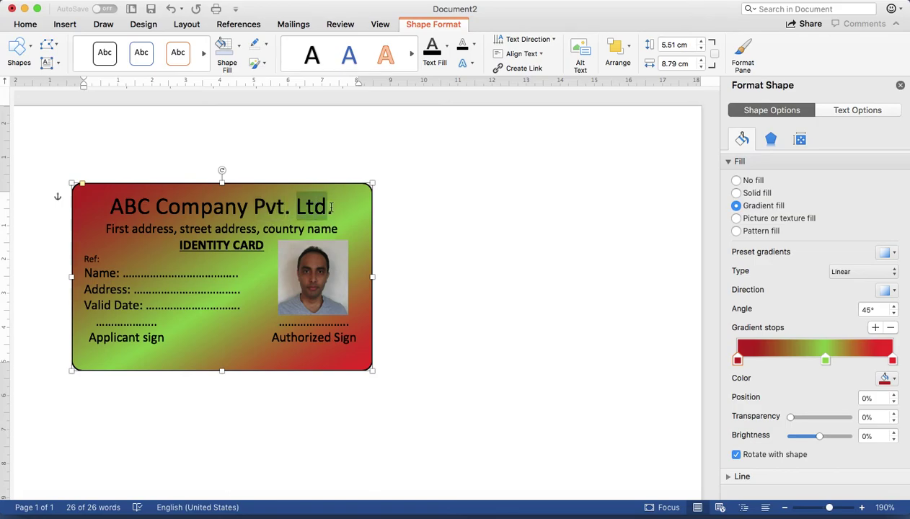
drag(333, 207, 130, 211)
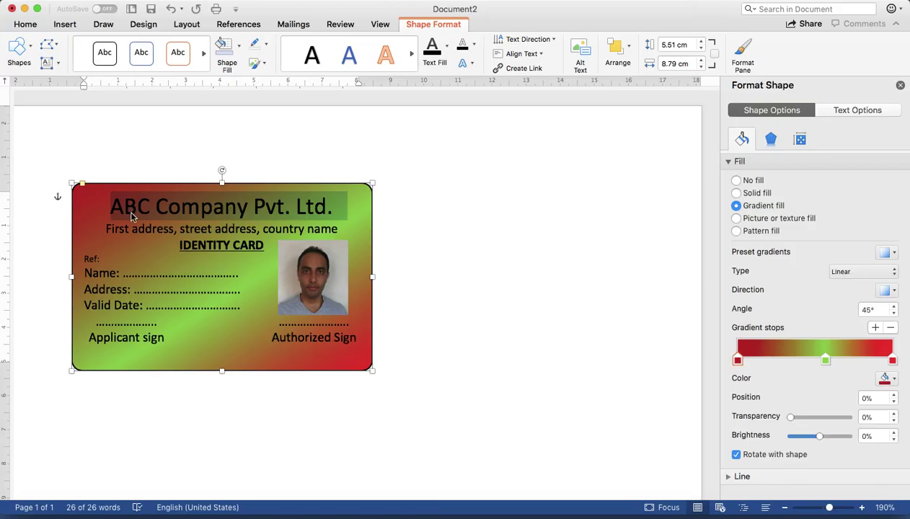
click(25, 24)
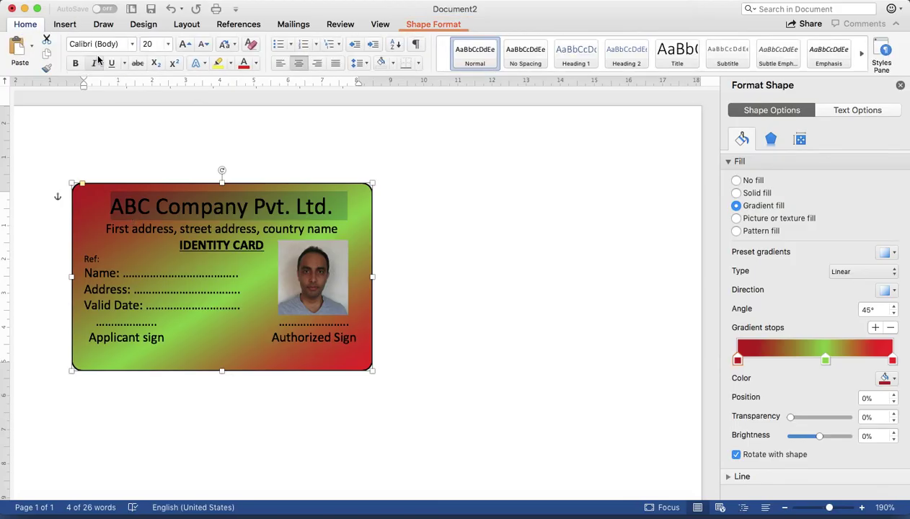
click(75, 63)
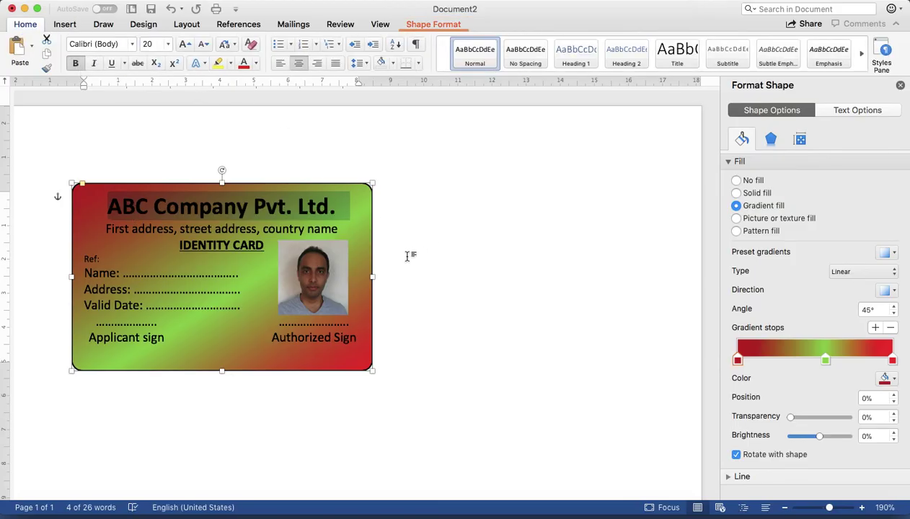
click(256, 64)
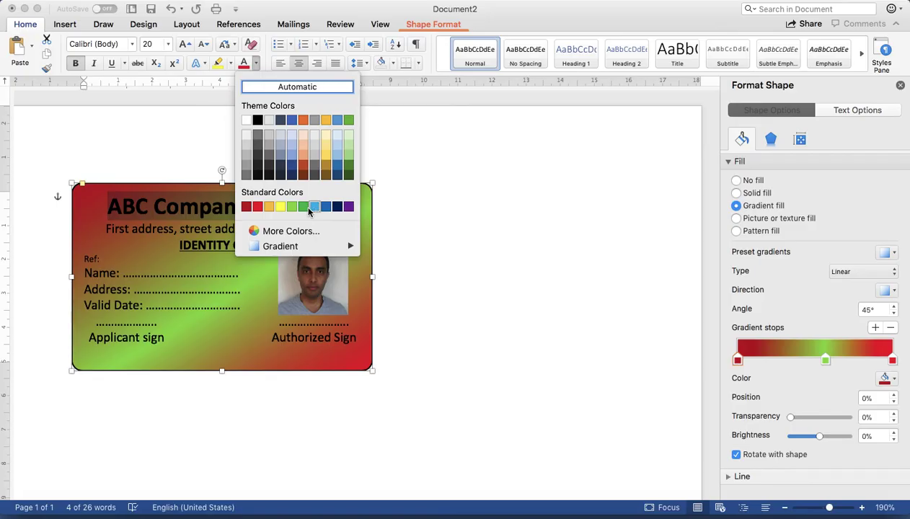
click(246, 120)
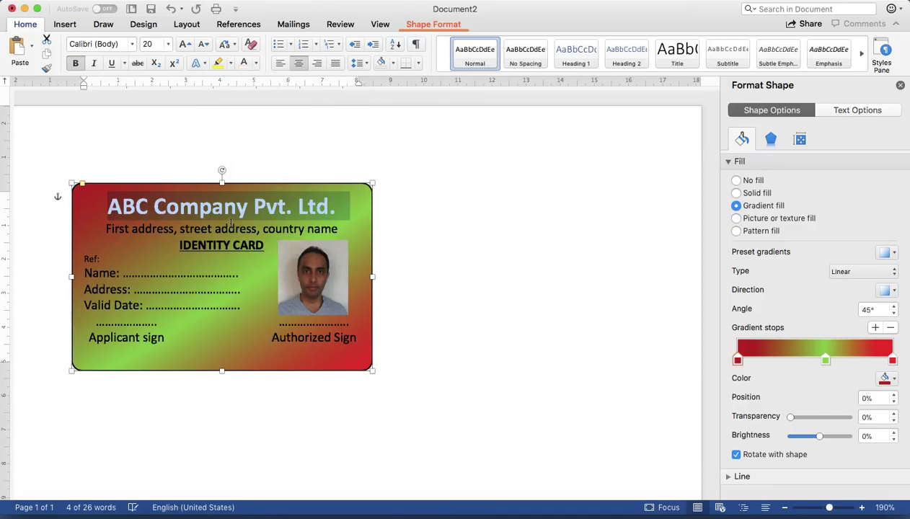
click(242, 290)
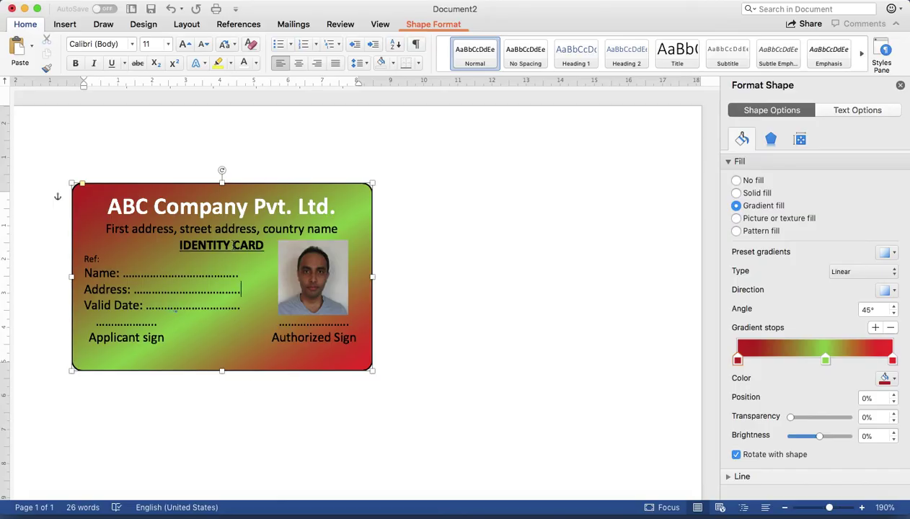
Make the address line below the title italic.
drag(337, 228, 121, 239)
click(94, 62)
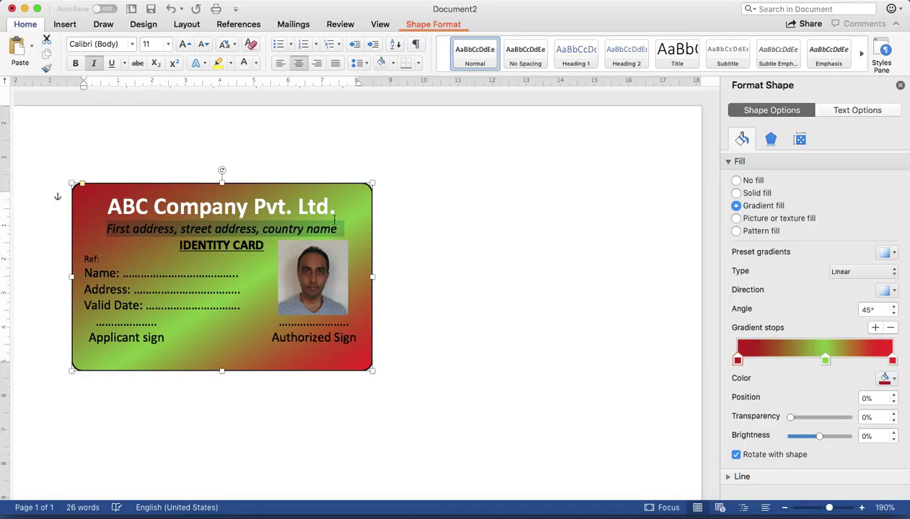
click(477, 328)
click(354, 193)
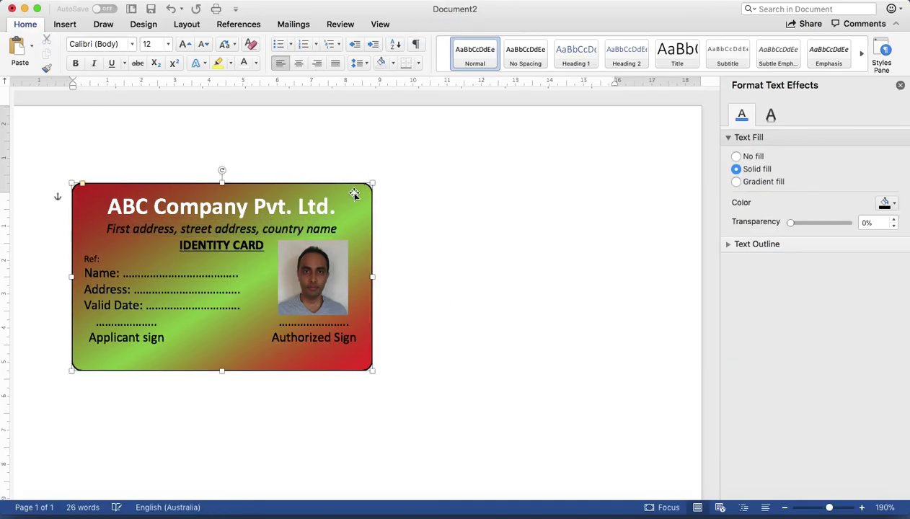
Select the photo and card rectangle together and group them into one object.
drag(354, 193, 494, 181)
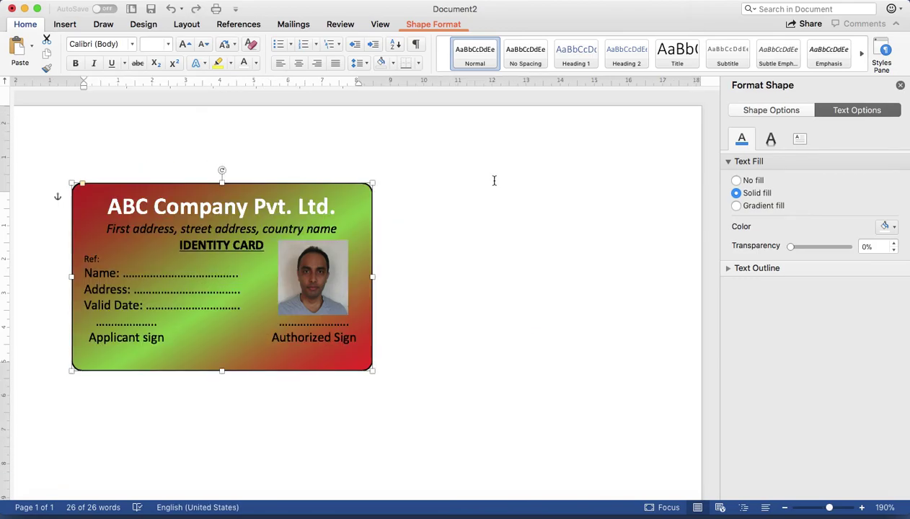
click(337, 282)
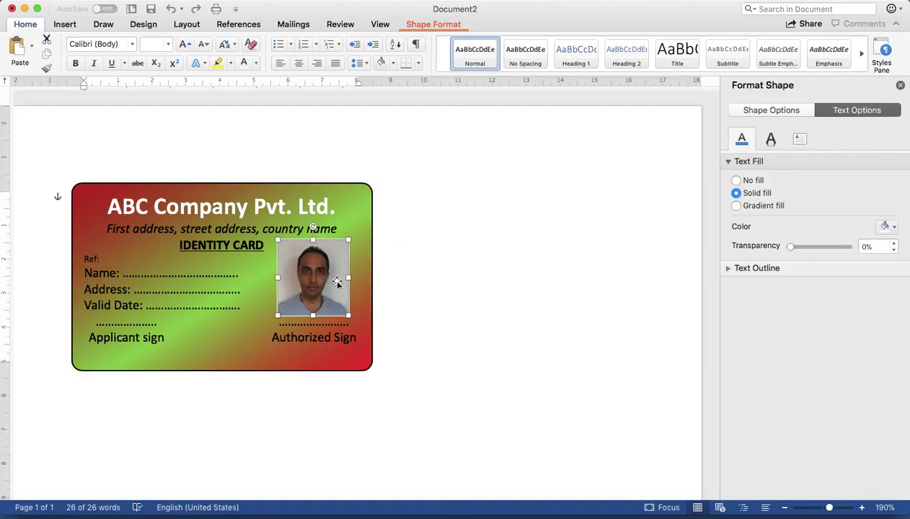
shift+click(236, 354)
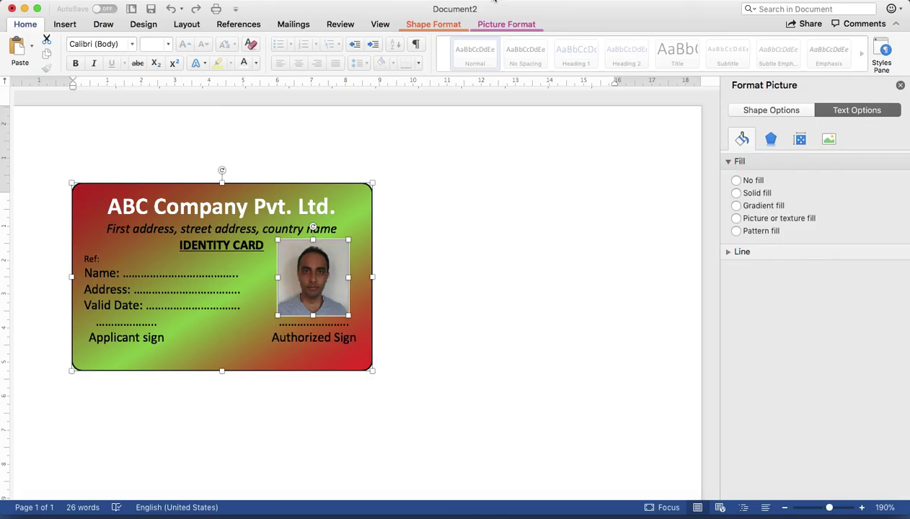
click(433, 26)
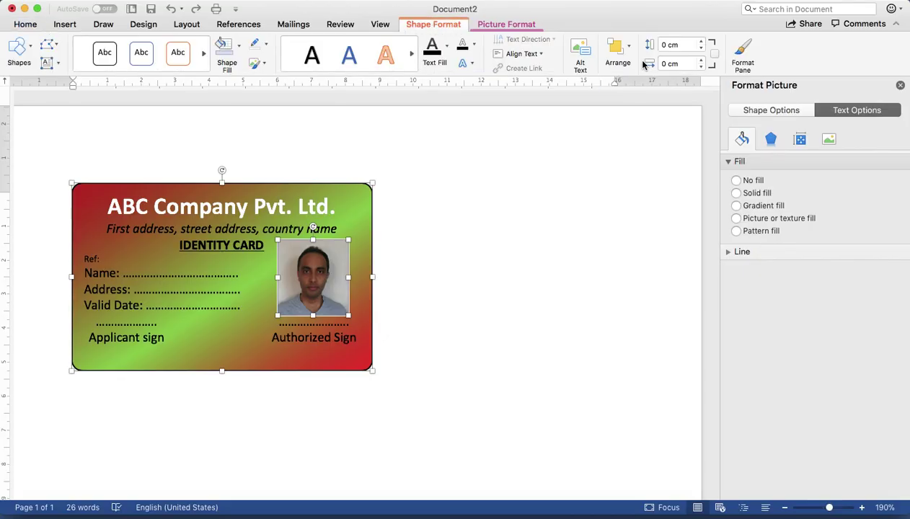
click(632, 45)
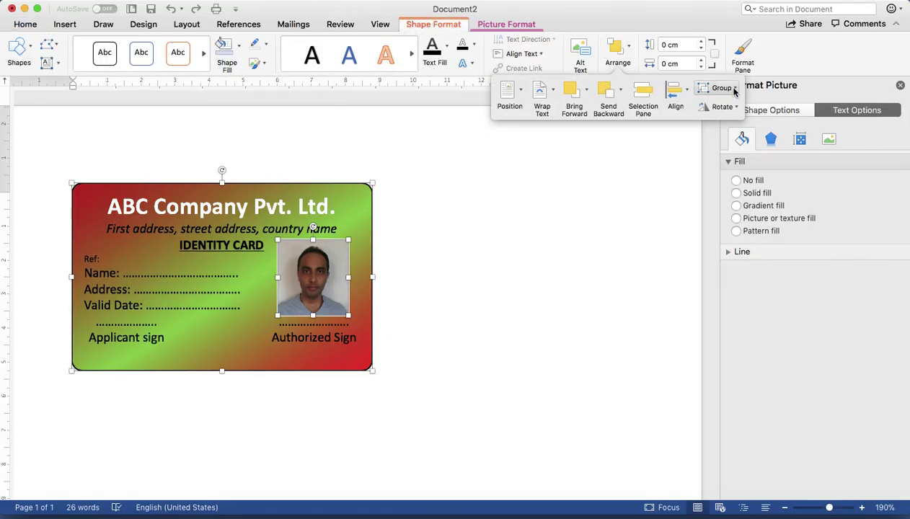
click(208, 291)
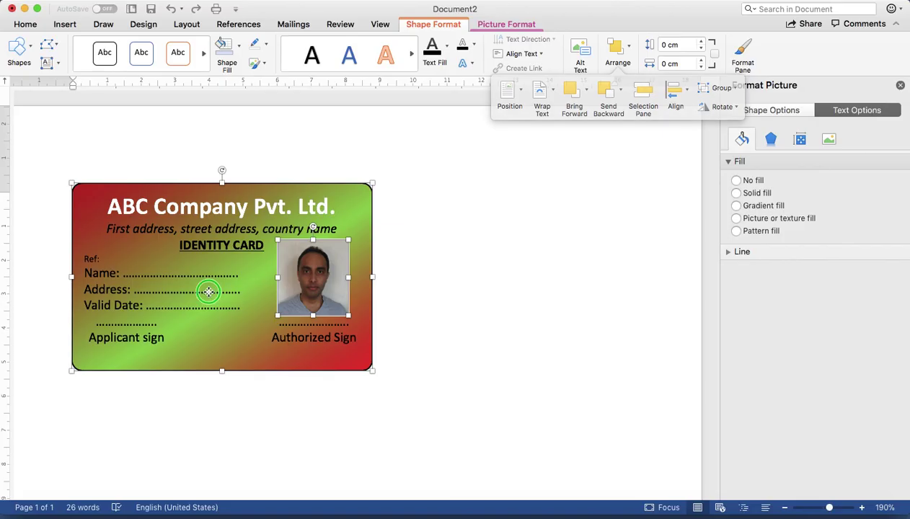
right_click(208, 290)
mouse_move(241, 351)
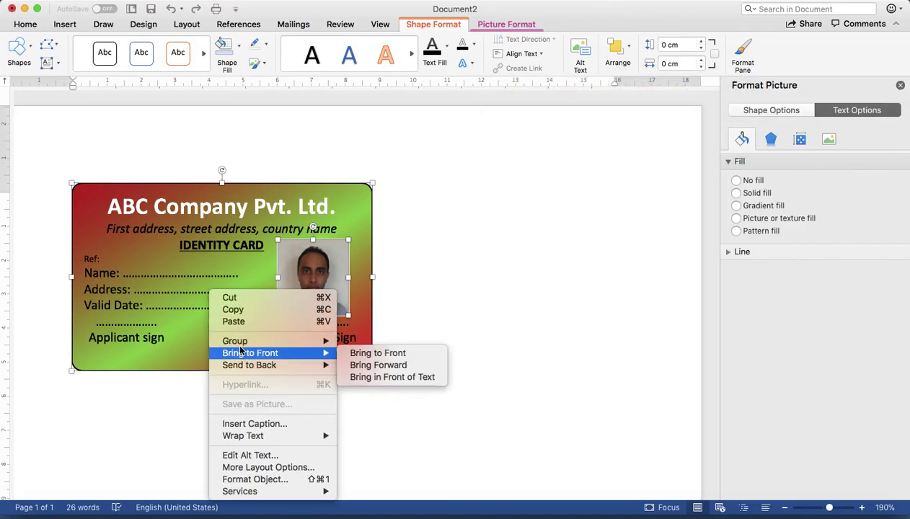
mouse_move(331, 340)
click(378, 341)
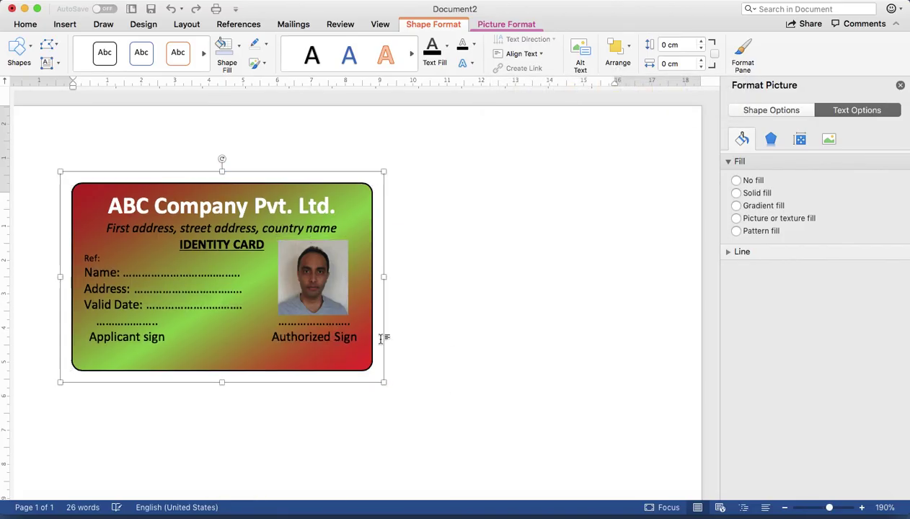
click(446, 343)
click(298, 278)
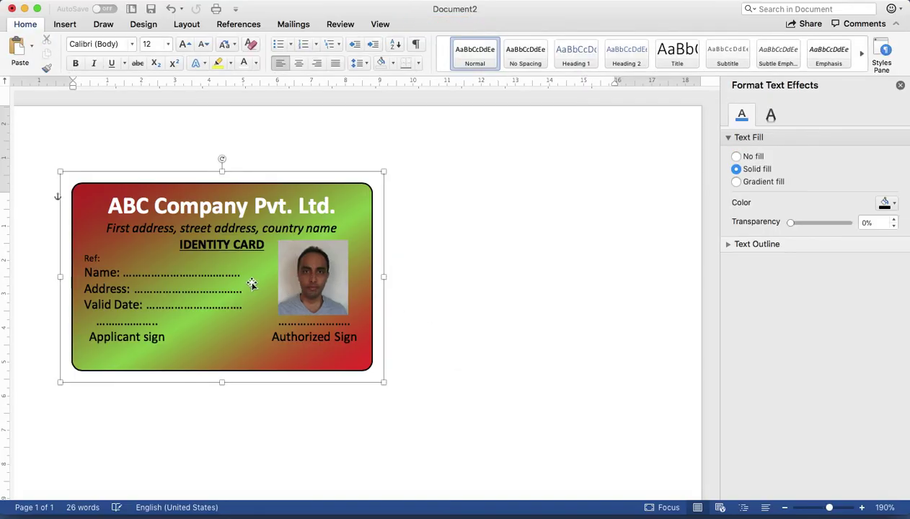
Move the grouped card to the left margin, duplicate it with Cmd+D, and place the copy beside it.
drag(252, 283, 465, 330)
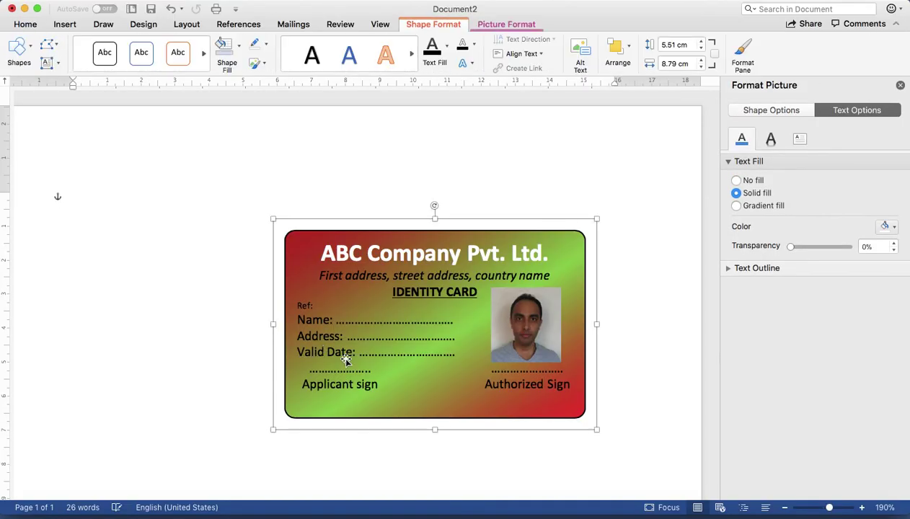
drag(345, 360, 198, 336)
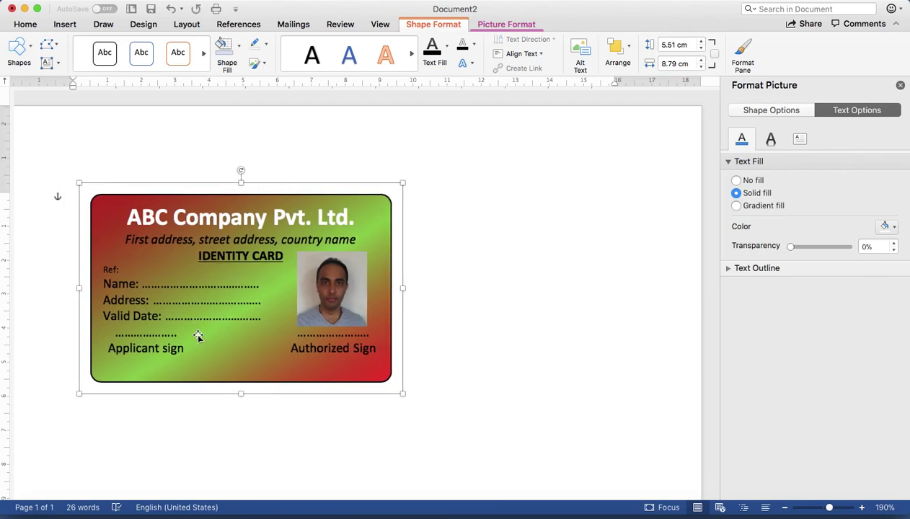
key(super+d)
drag(296, 288, 590, 283)
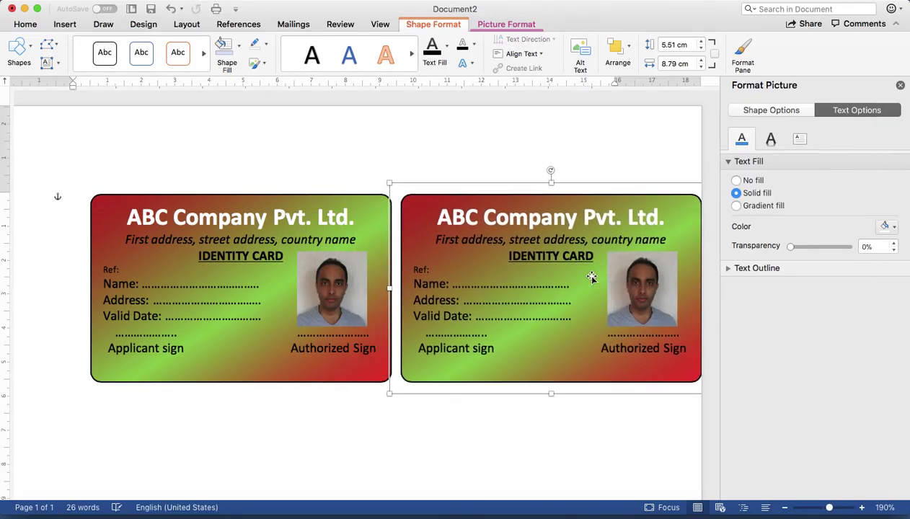
Deselect the copy and close the Format Text Effects pane.
double_click(428, 285)
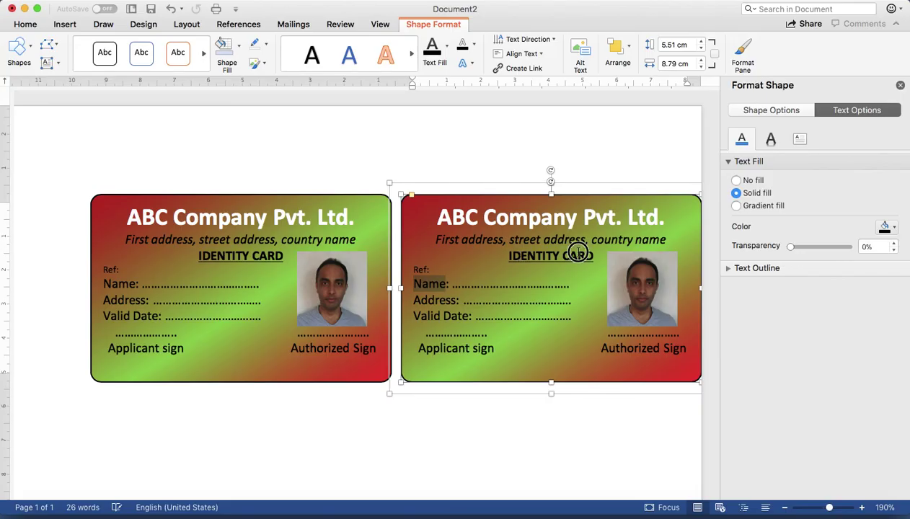
click(493, 469)
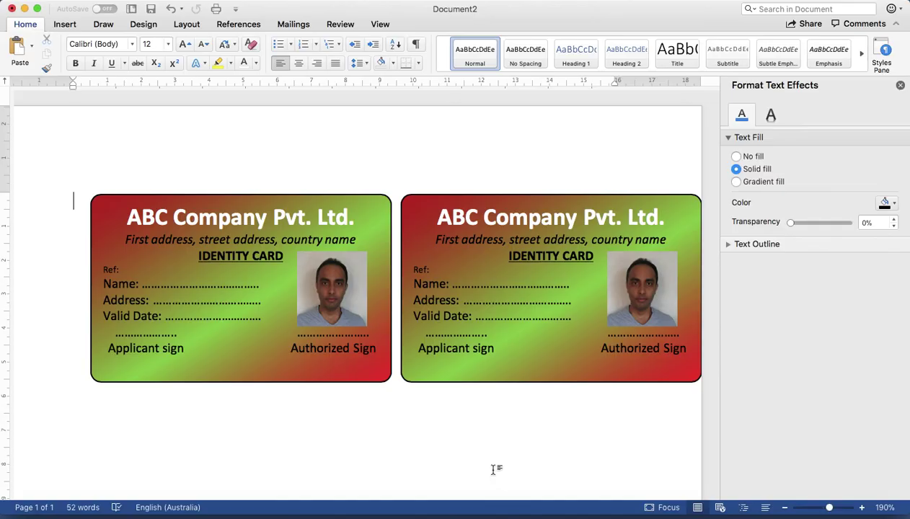
click(901, 86)
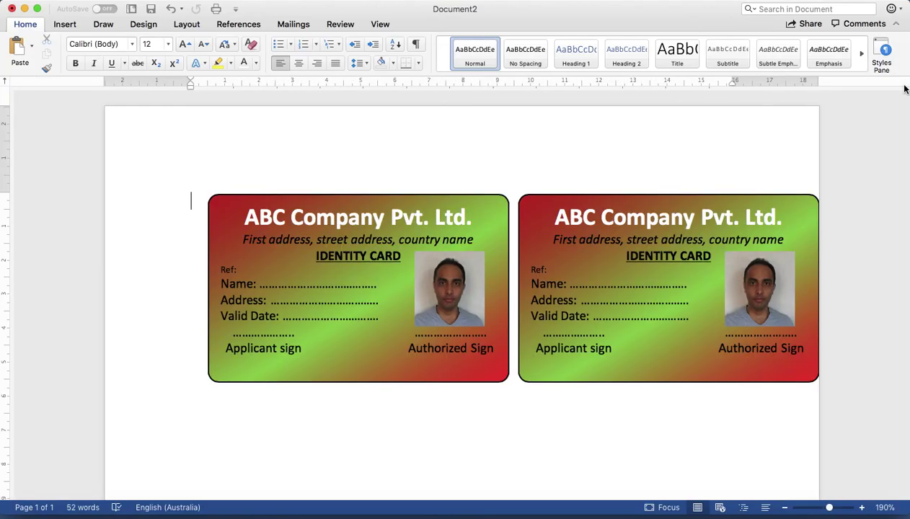